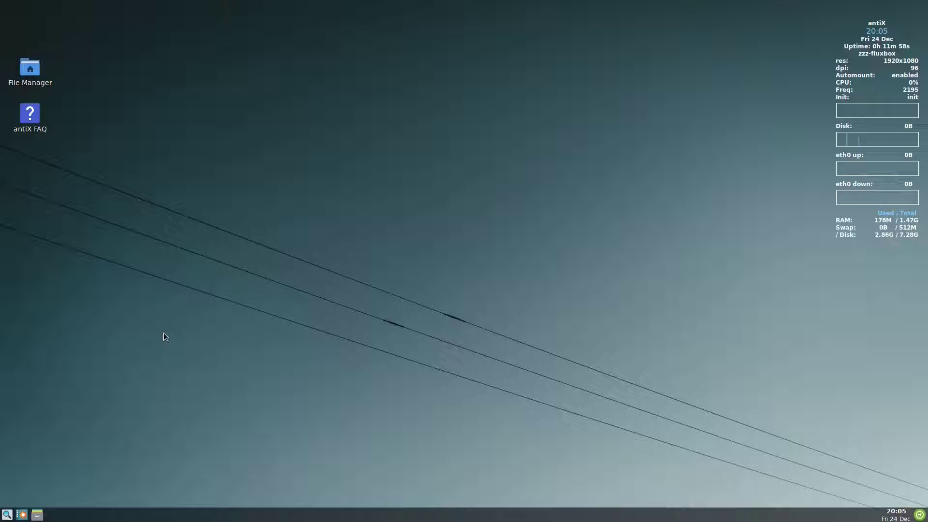
Step: Open a ROXTerm terminal from the desktop menu and move it down and right
right_click(264, 185)
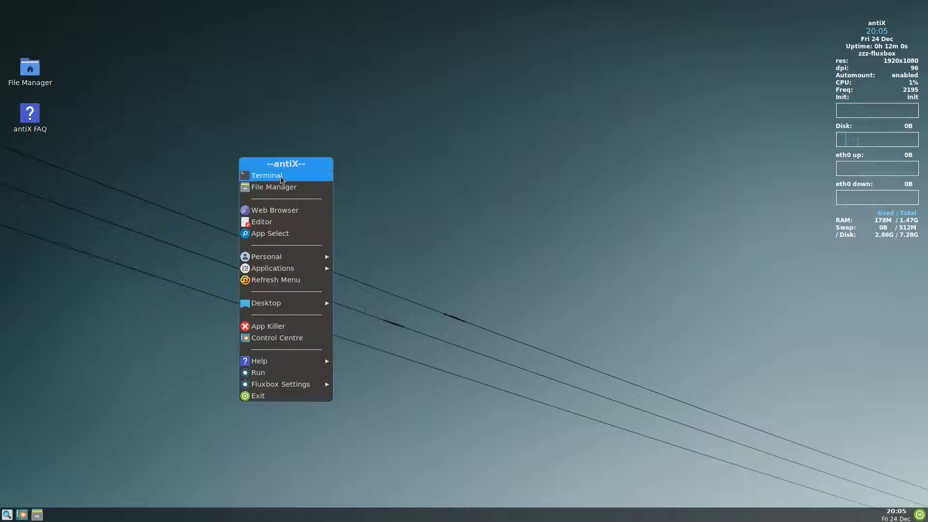
click(279, 178)
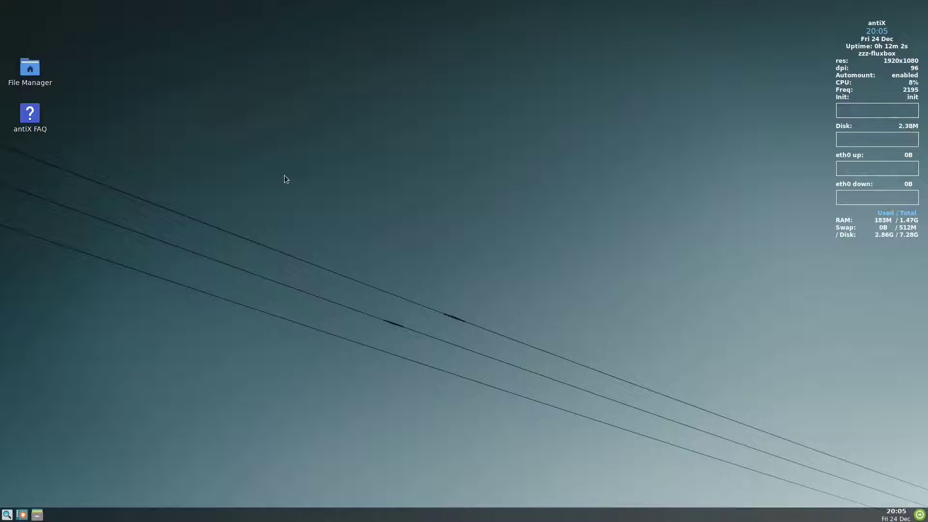
drag(283, 25, 444, 70)
Step: Run 'sudo apt install plank', authenticate, and accept the 10 new packages
text(sud)
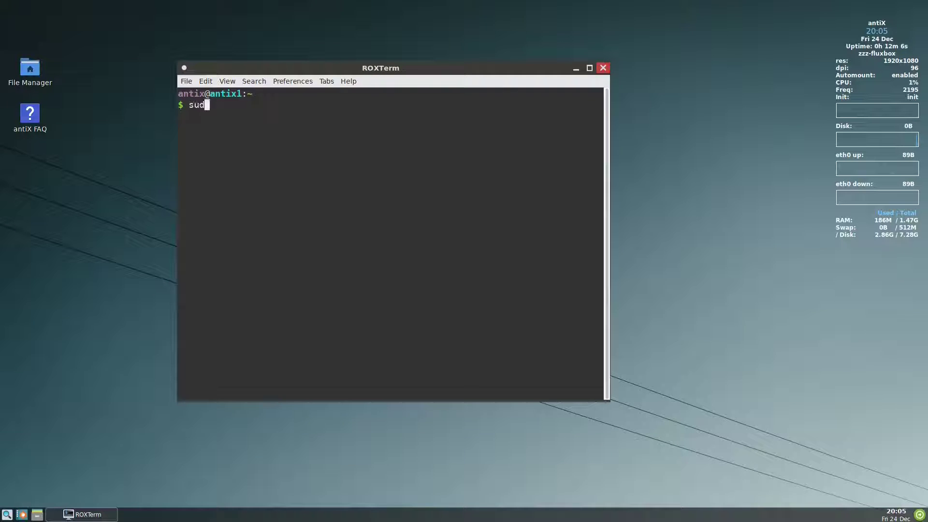
text(o a)
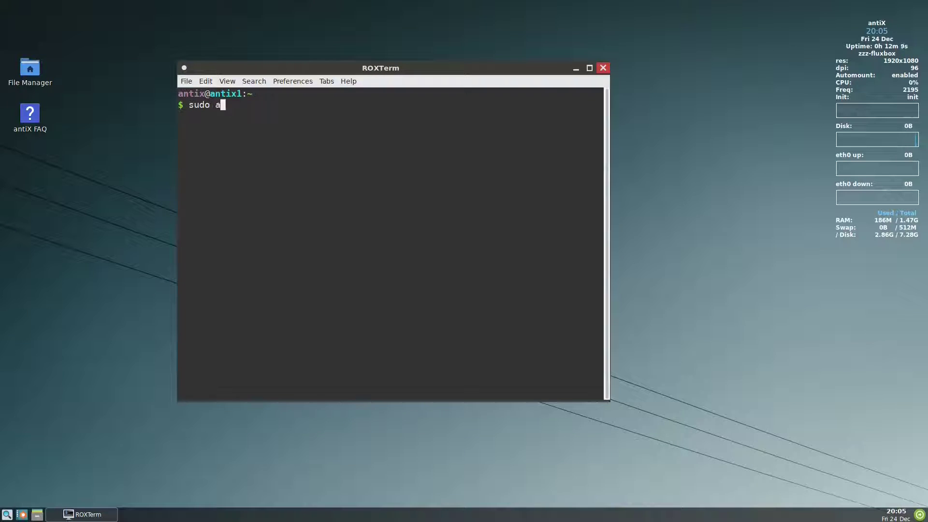
text(pt instal)
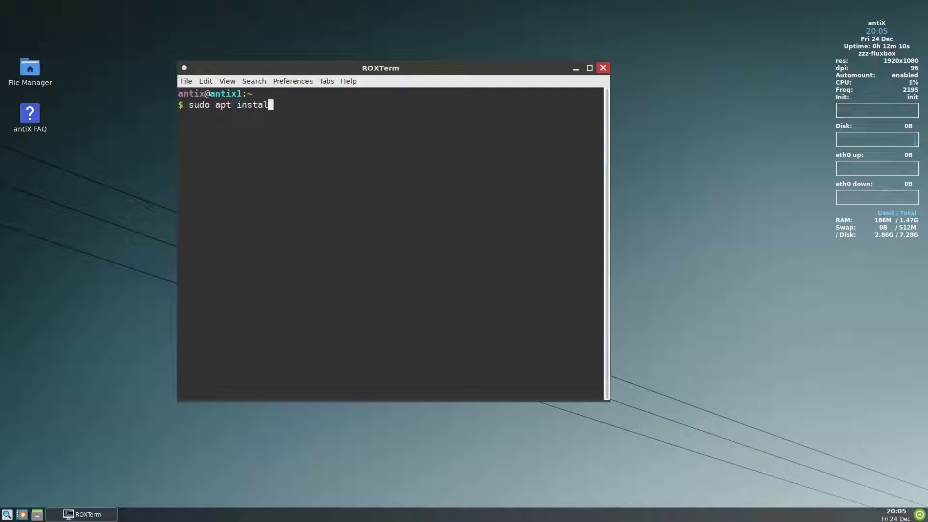
text(l plank)
key(Return)
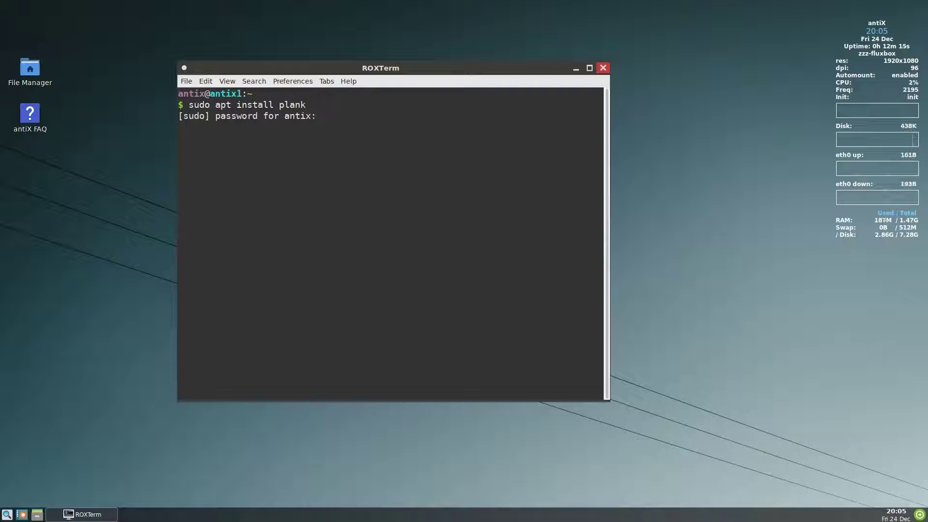
key(Return)
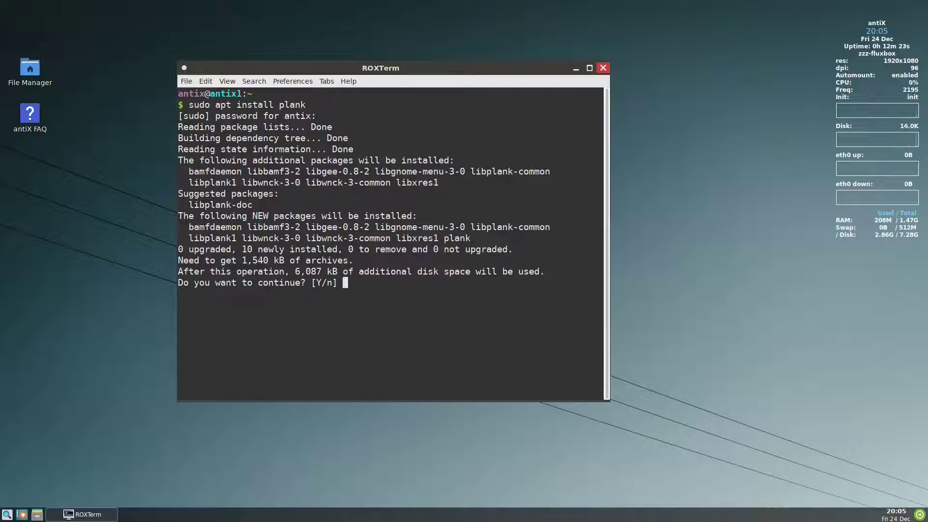
text(y)
key(Return)
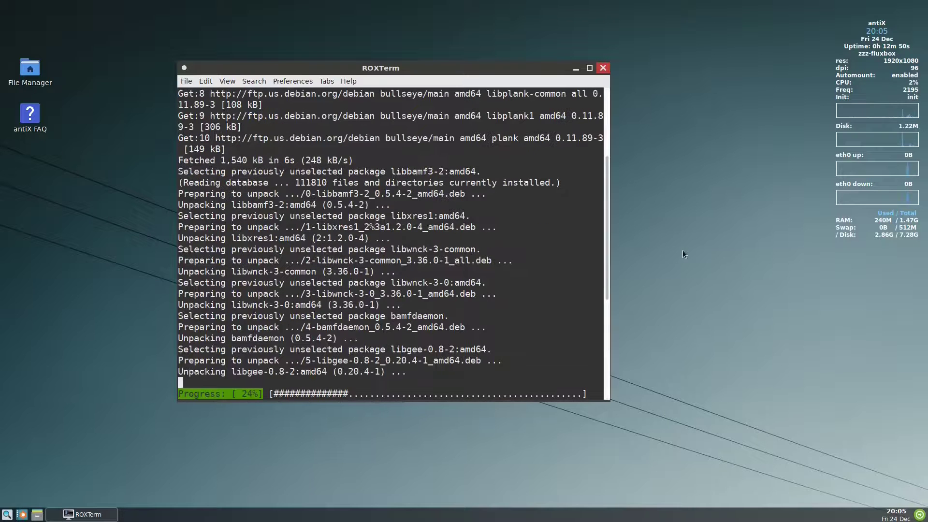
Step: Launch Task Manager from Applications > System and place it beside the terminal
right_click(682, 250)
mouse_move(668, 336)
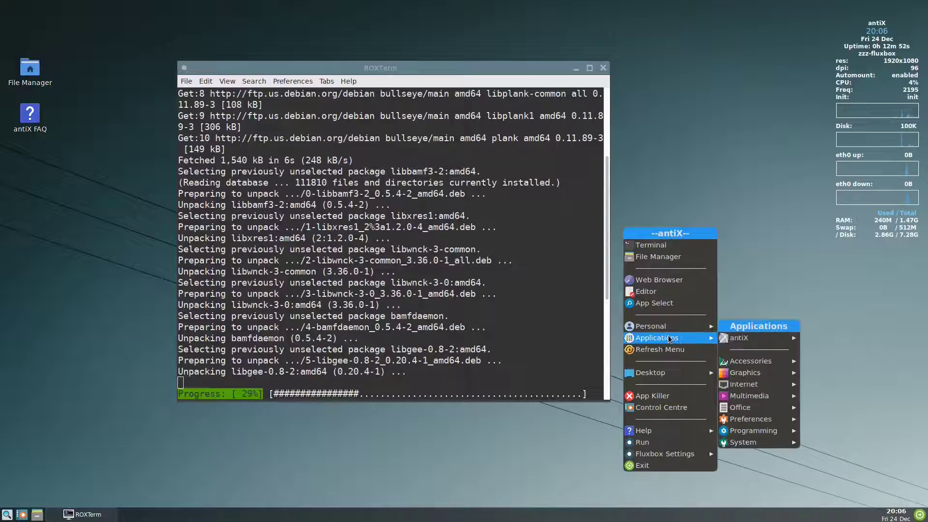
mouse_move(760, 443)
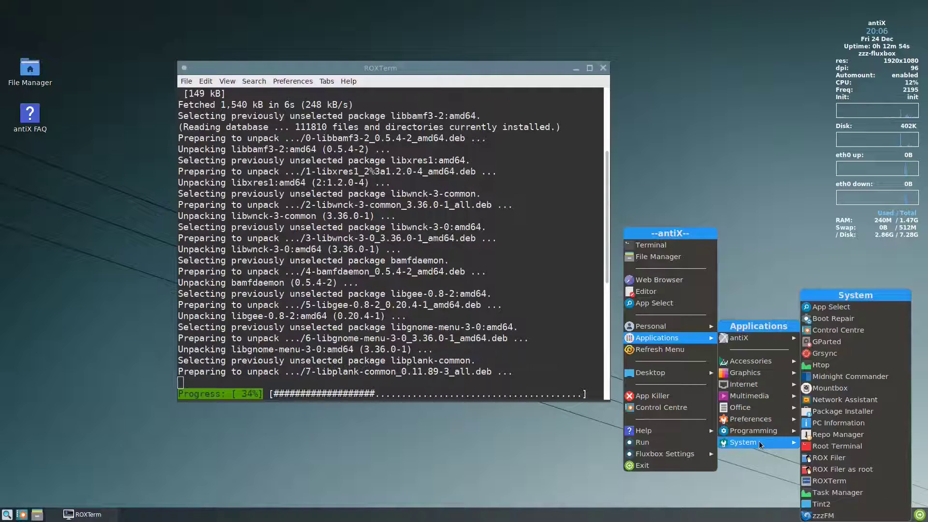
click(827, 490)
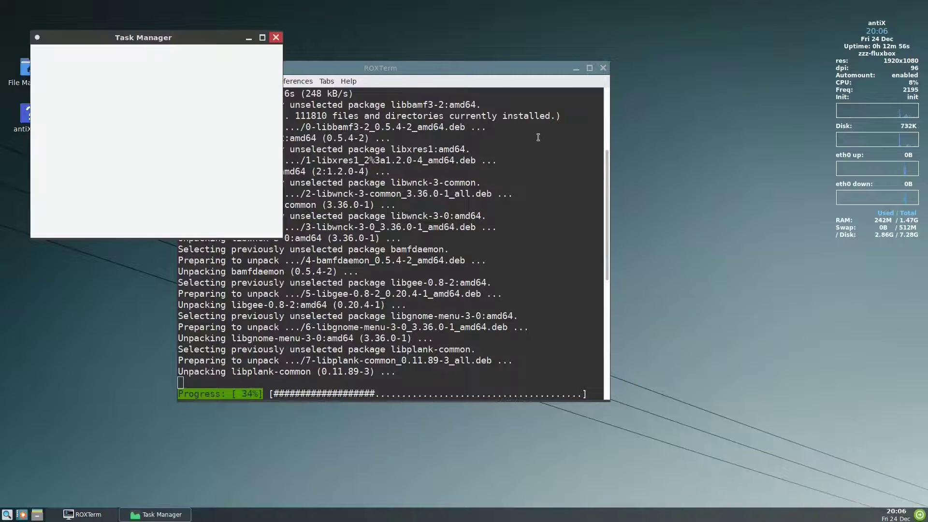
drag(183, 37, 768, 89)
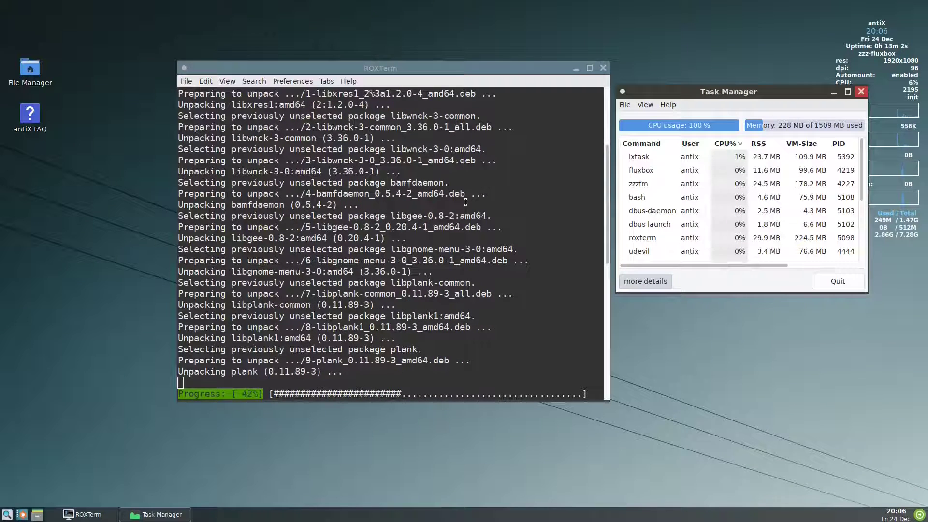
Step: Start the plank dock by running 'plank' from the desktop Run dialog
right_click(663, 334)
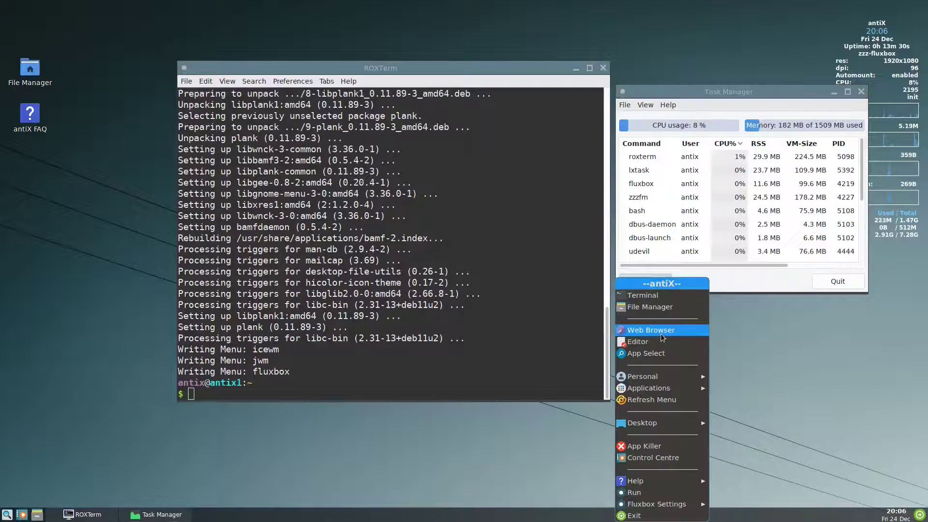
click(633, 492)
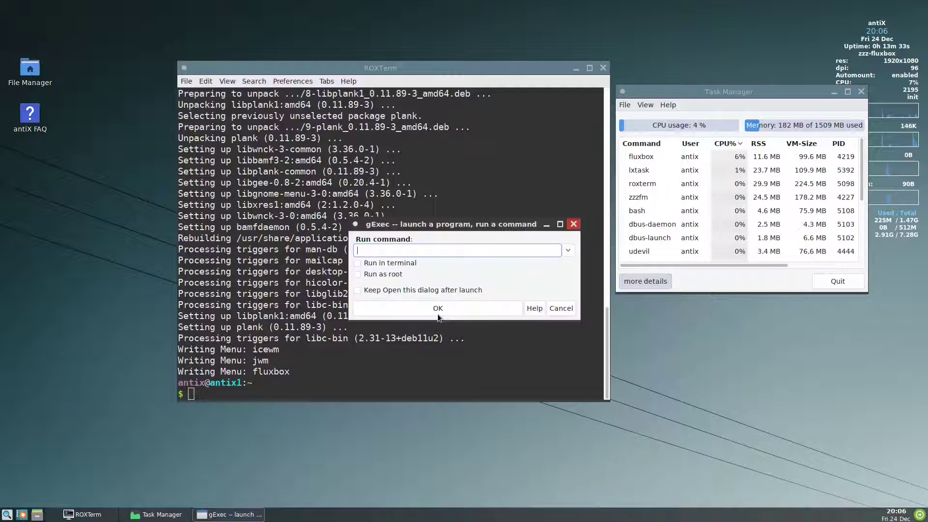
text(plank)
click(438, 313)
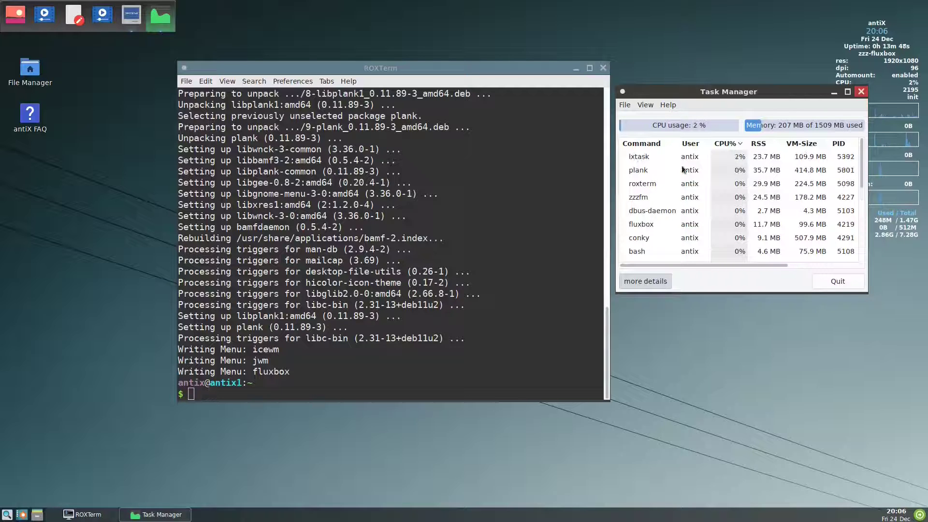
Step: Close Task Manager and kill the plank dock with App Killer
click(639, 170)
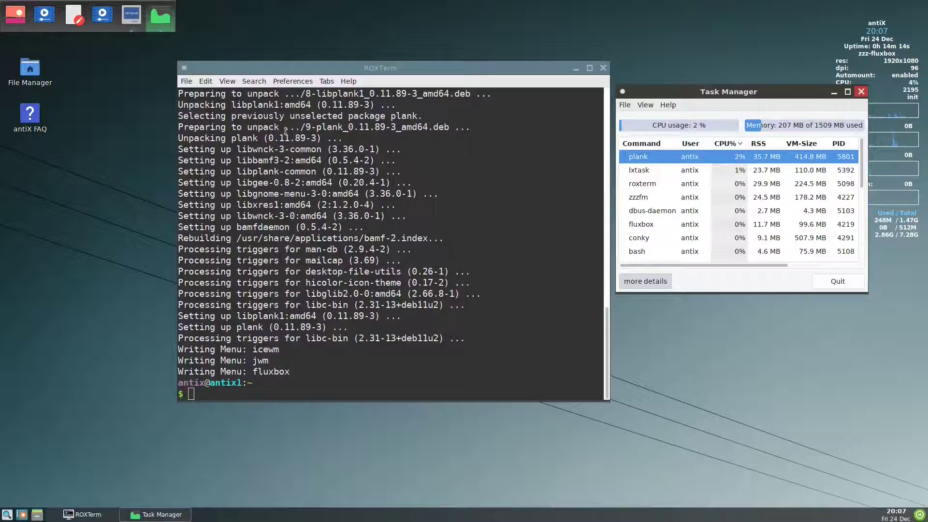
click(860, 91)
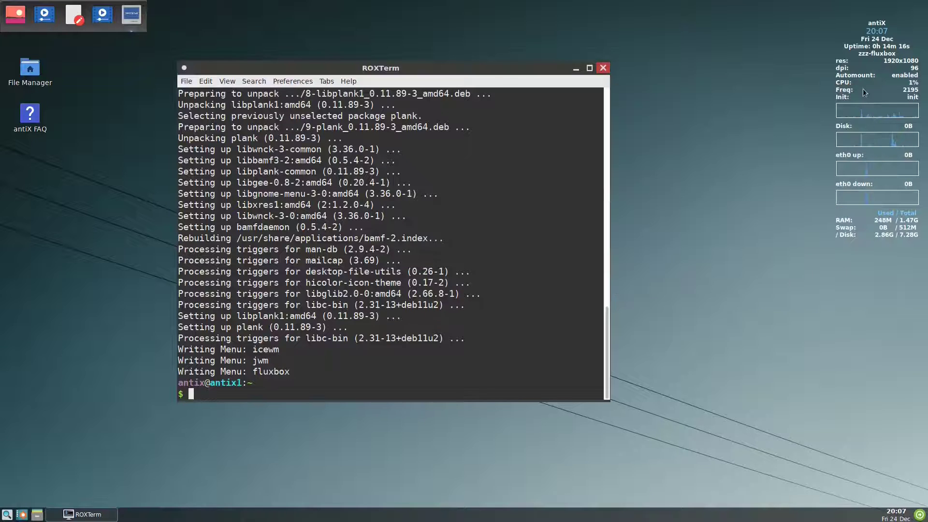
right_click(735, 189)
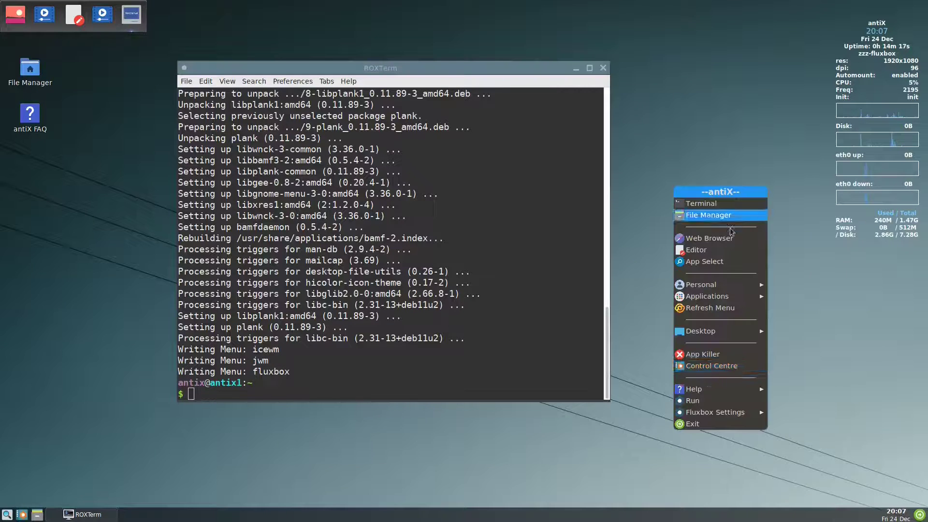
click(733, 361)
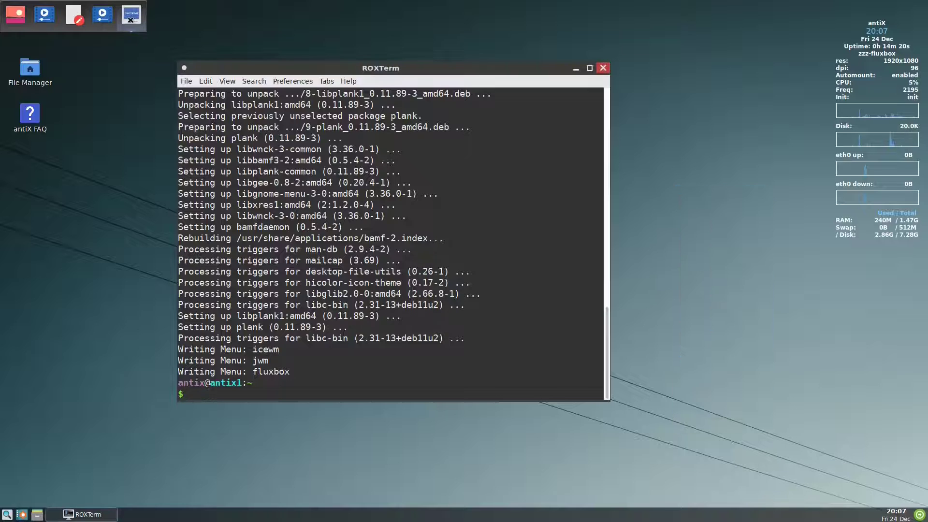
click(129, 18)
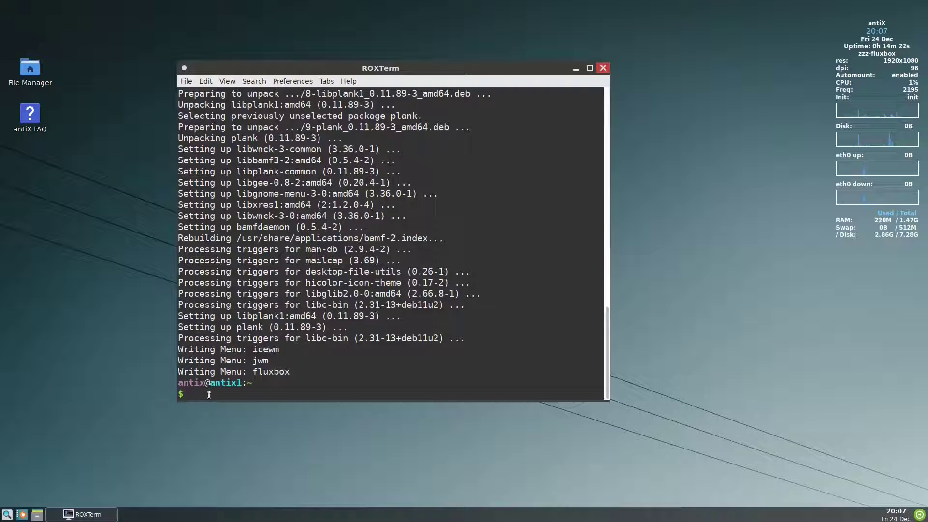
Step: Install wbar and wbar-config with 'sudo apt install wbar wbar-config'
text(sudo apt install wbar)
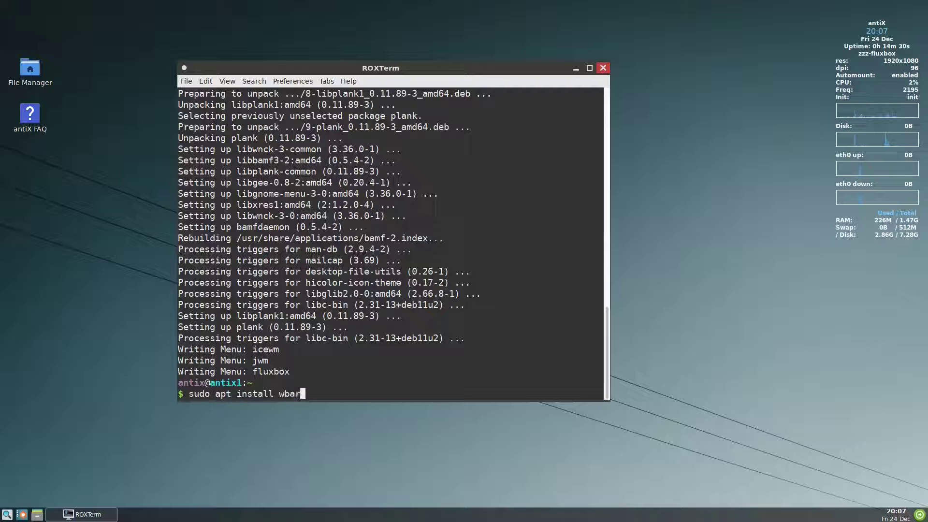
text( wbar)
text(-con)
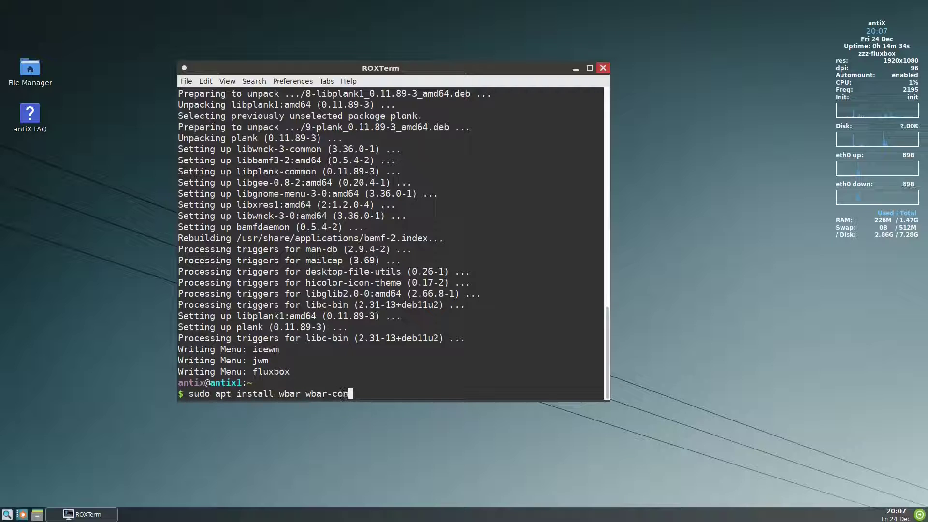
text(fig)
key(Return)
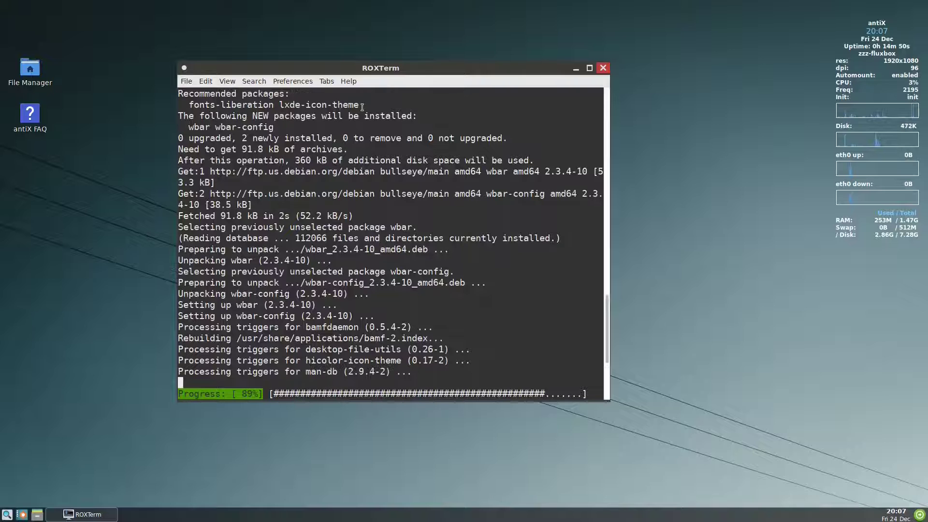
key(Up)
key(Up)
key(Up)
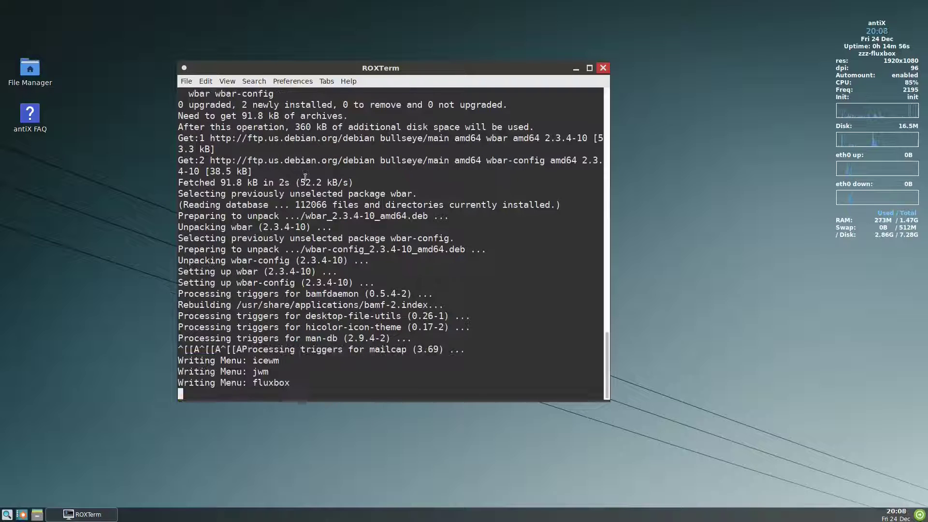
scroll(305, 178, up, 5)
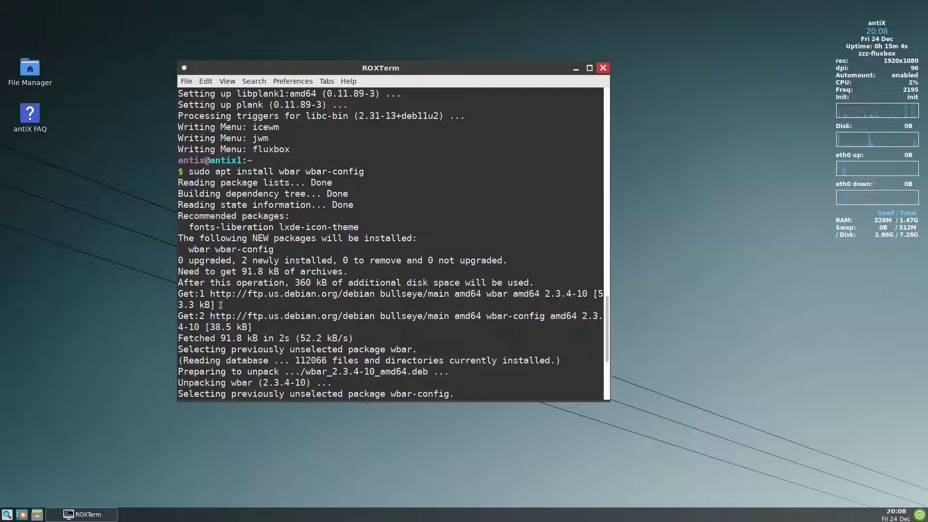
Step: Install the lxde-icon-theme package with apt, using Tab completion for its name
drag(280, 227, 358, 227)
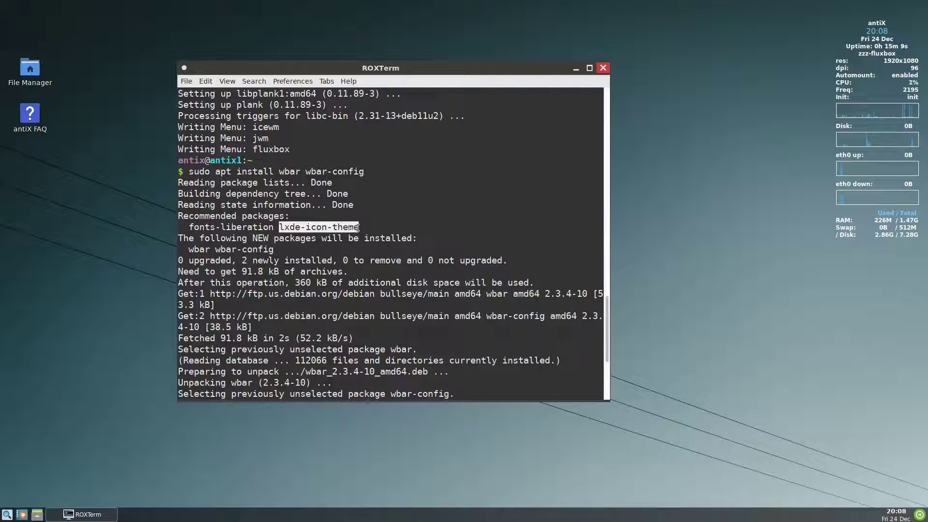
key(Up)
key(Up)
key(Up)
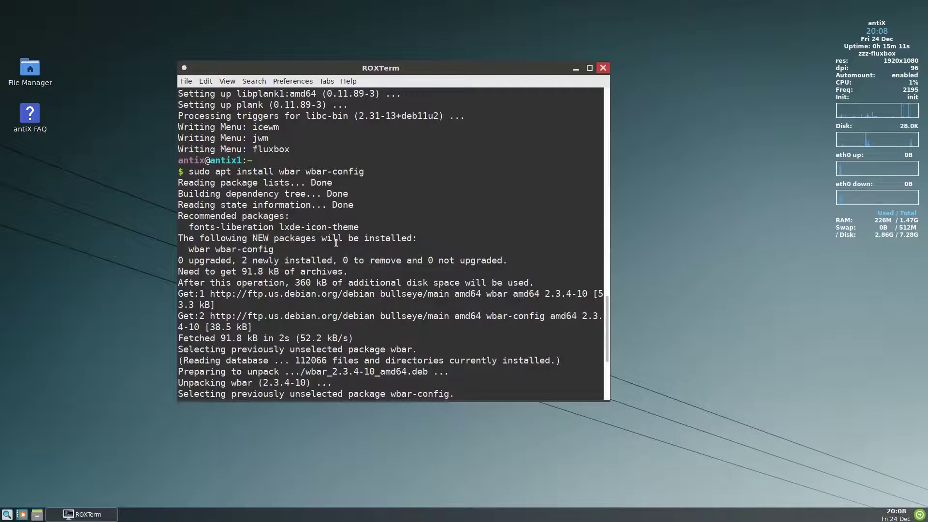
scroll(336, 243, up, 2)
scroll(335, 243, down, 2)
text(su)
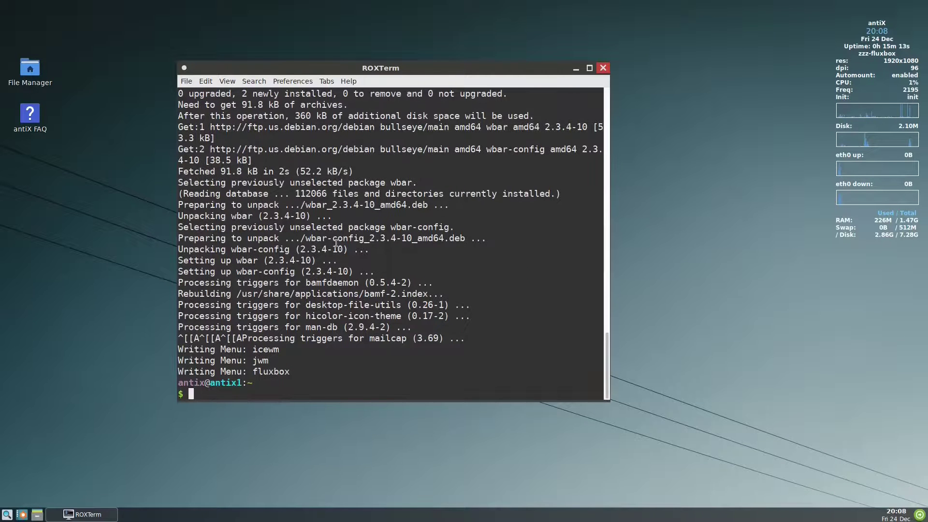
text(do apt install l)
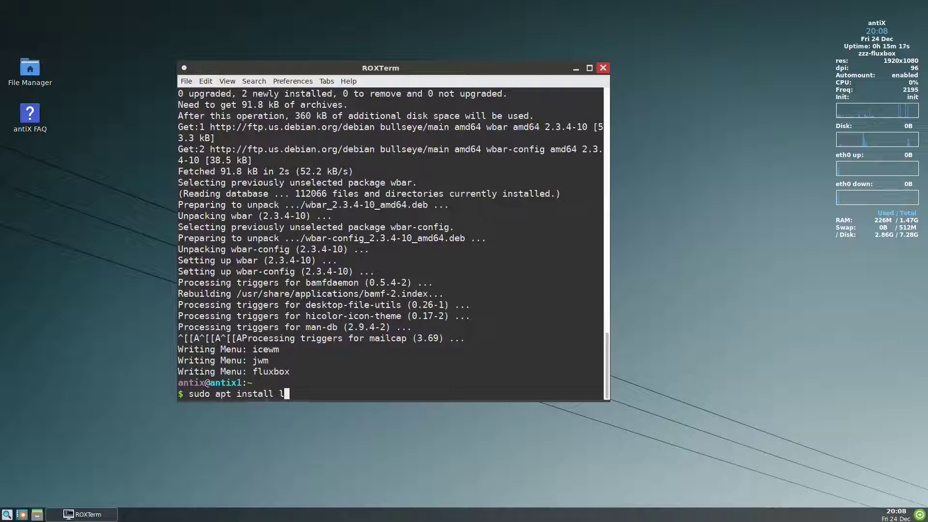
text(xde-i)
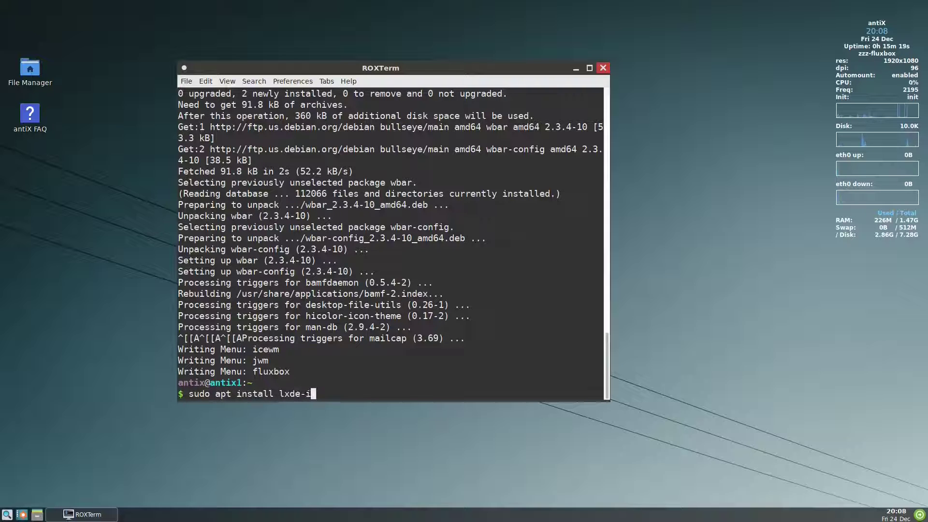
key(Tab)
key(Return)
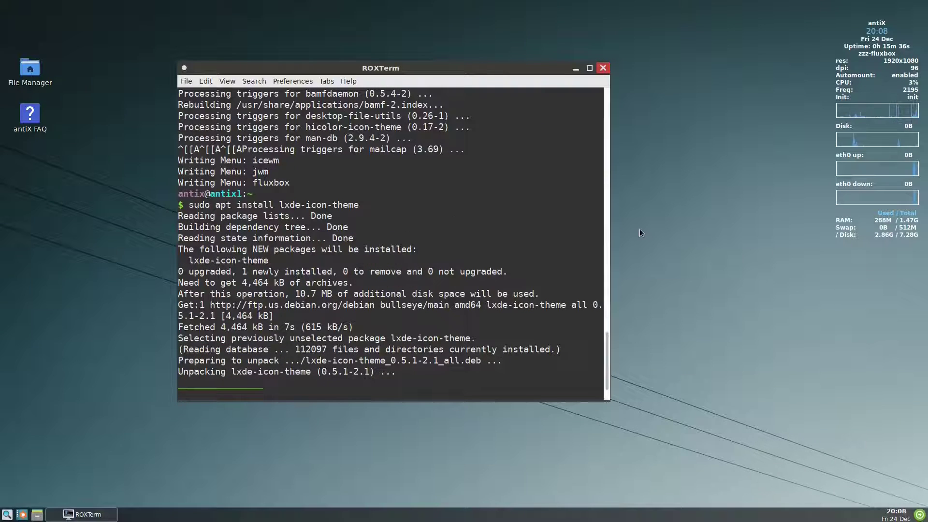
Step: Start the wbar dock by running 'wbar' from the desktop Run dialog
right_click(677, 188)
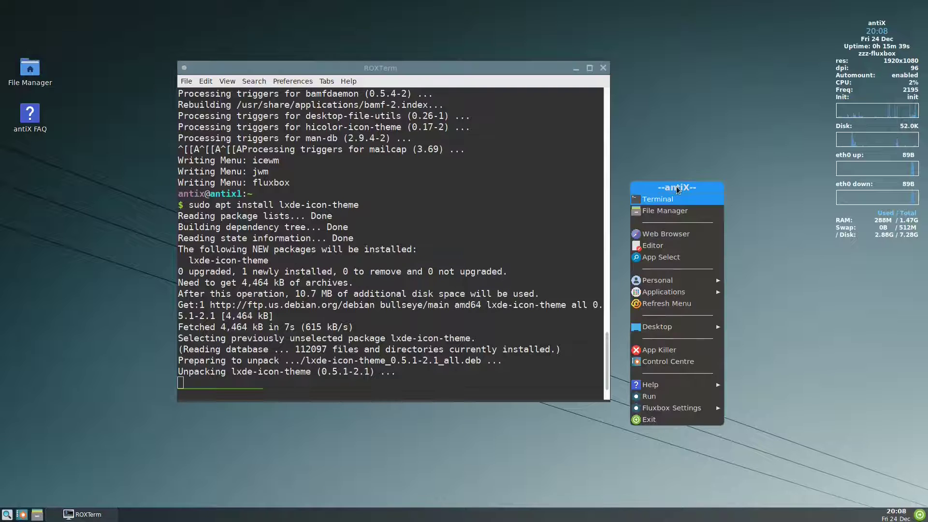
click(675, 397)
drag(737, 256, 802, 253)
text(wbar)
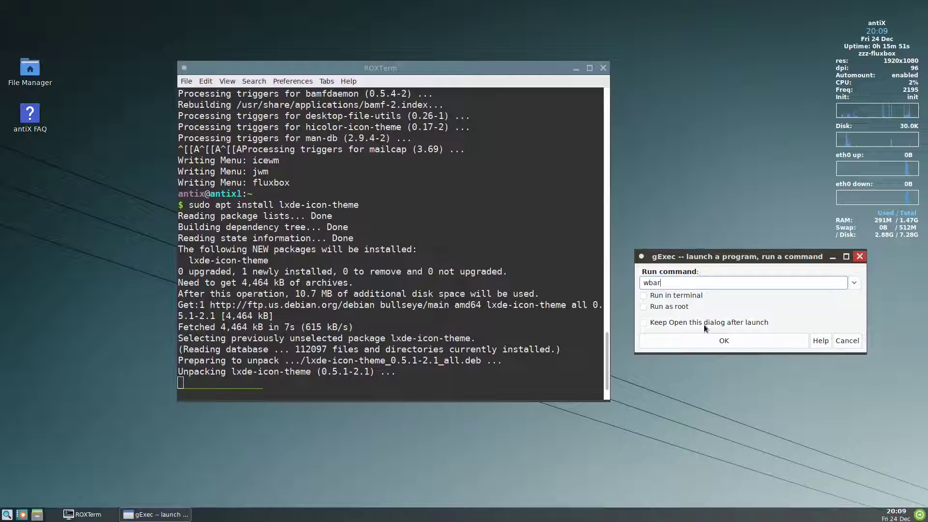
click(702, 344)
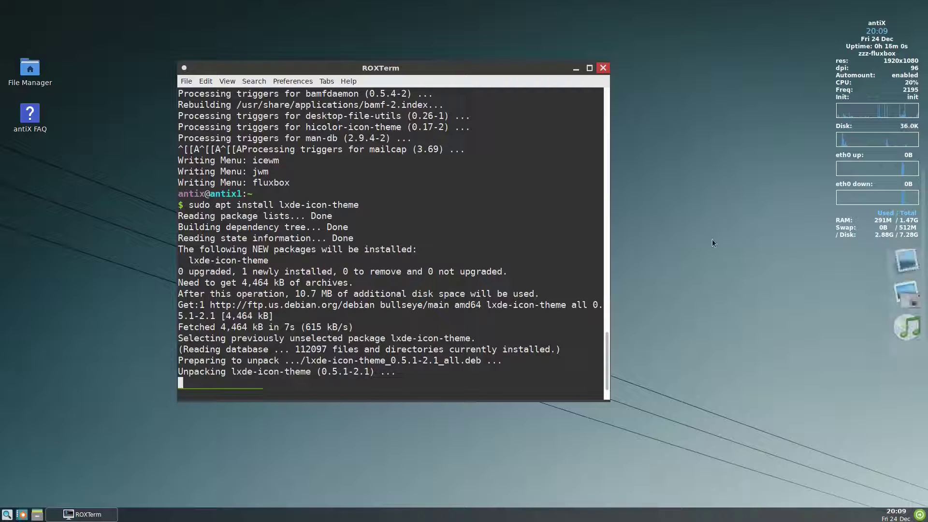
Step: Kill the conky system-monitor widget with App Killer
right_click(697, 238)
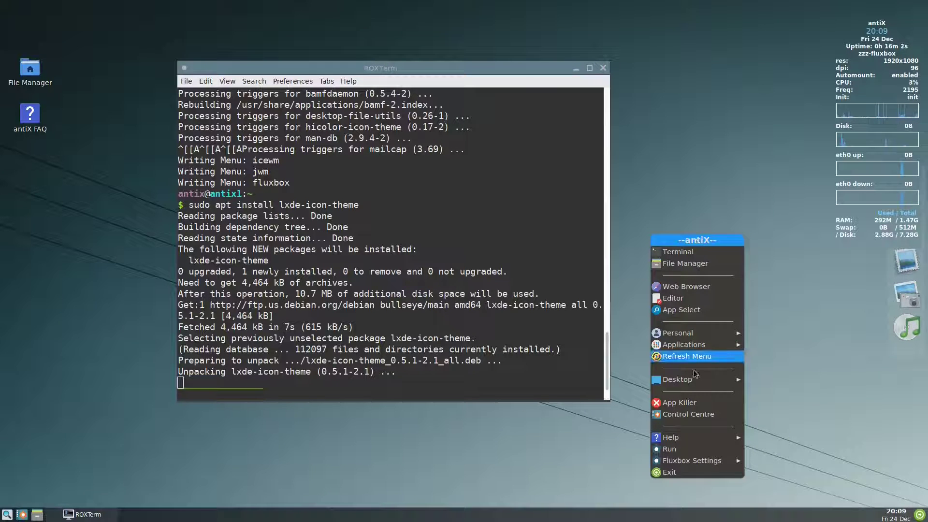
click(694, 401)
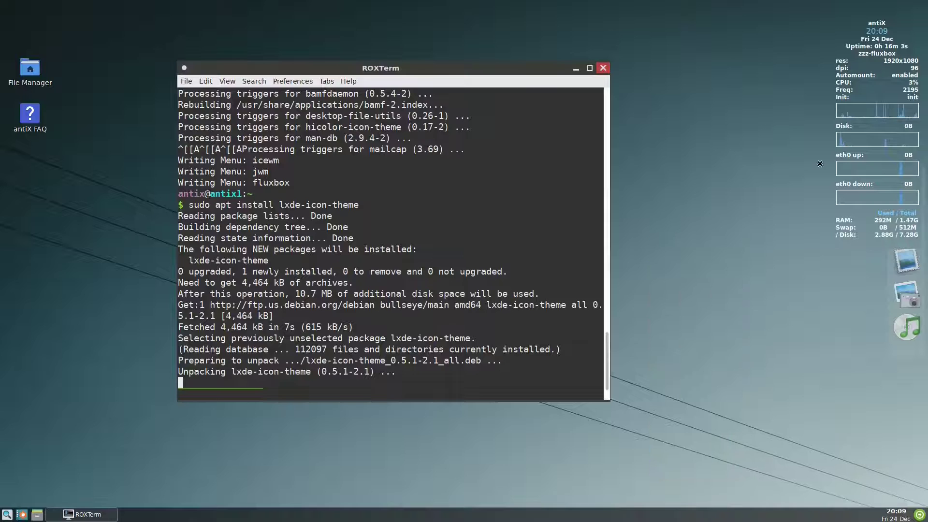
click(819, 163)
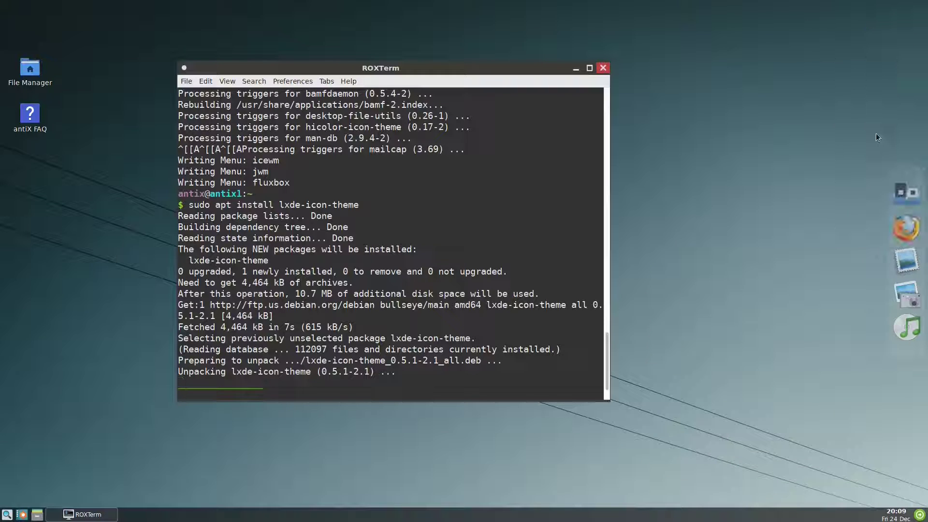
Step: Set wbar's Position screen option to left, reload the dock, and close its settings
click(904, 202)
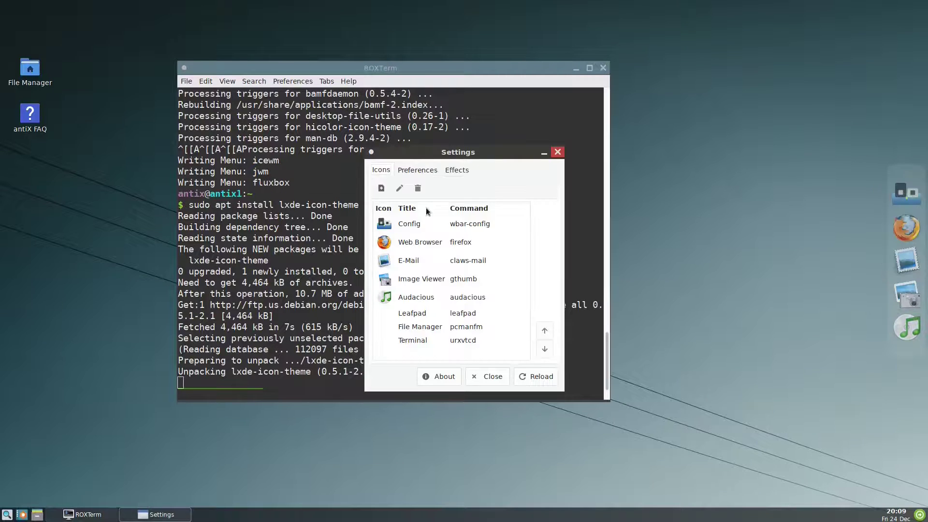
click(417, 170)
click(455, 170)
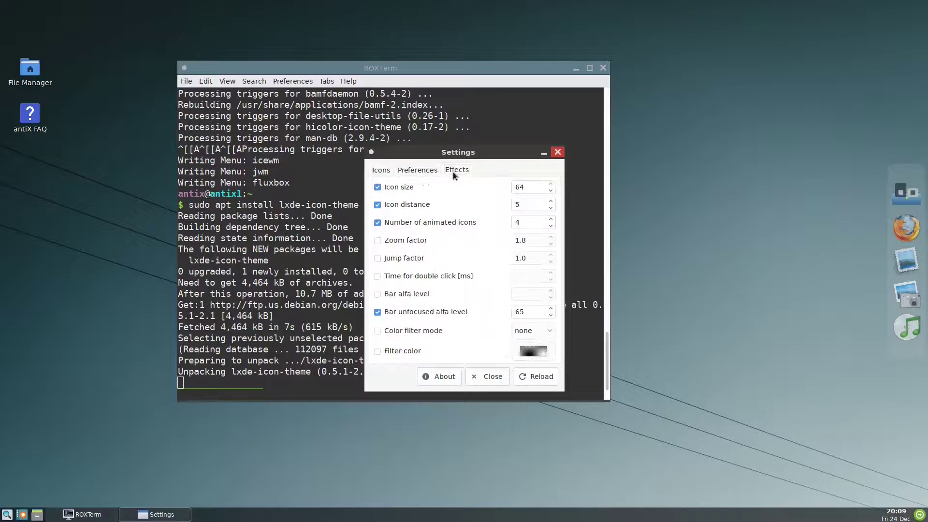
scroll(453, 172, up, 1)
click(516, 276)
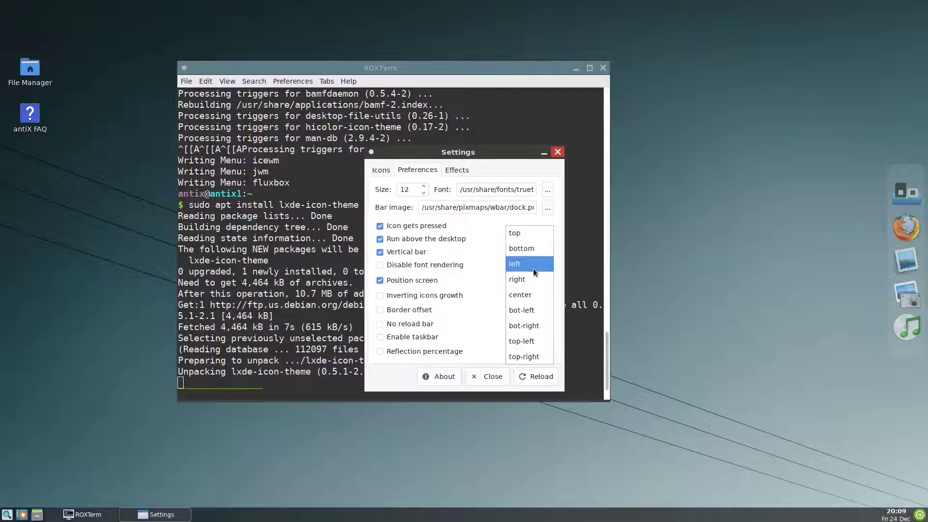
click(532, 266)
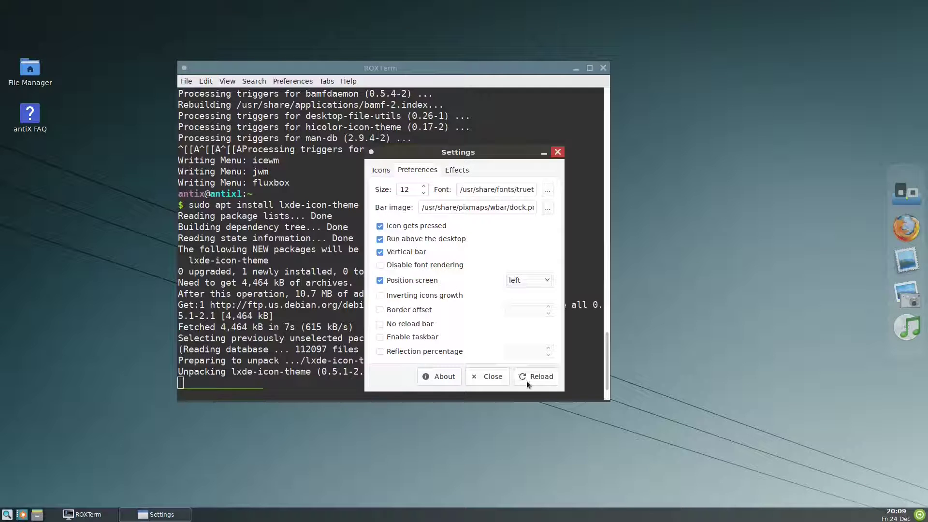
click(528, 380)
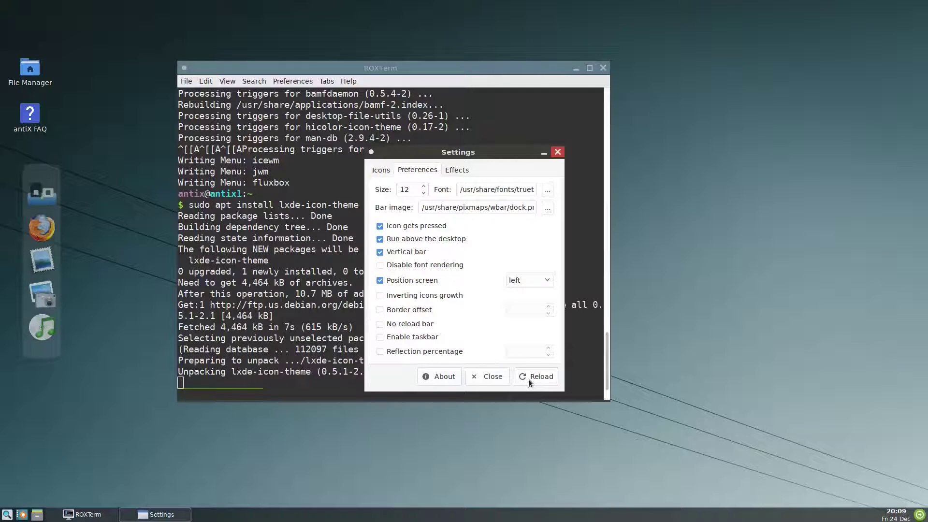
click(484, 375)
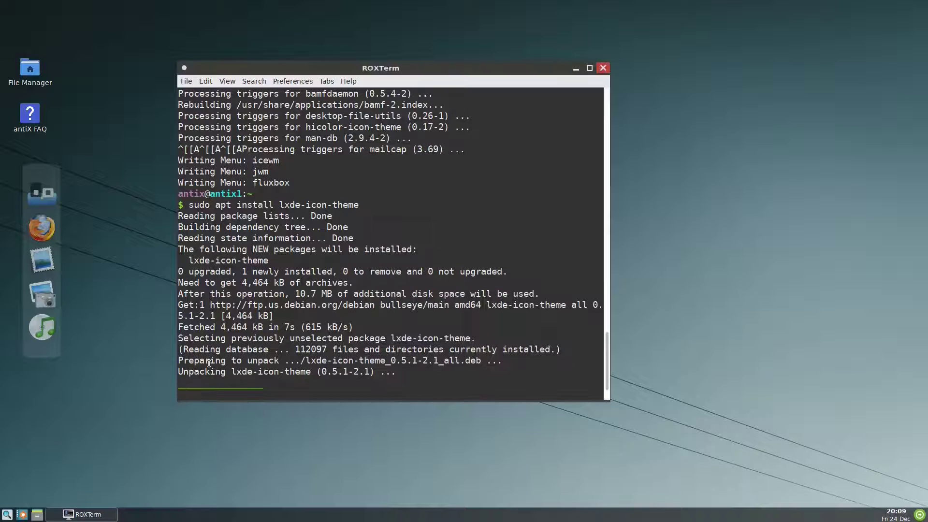
drag(371, 70, 512, 76)
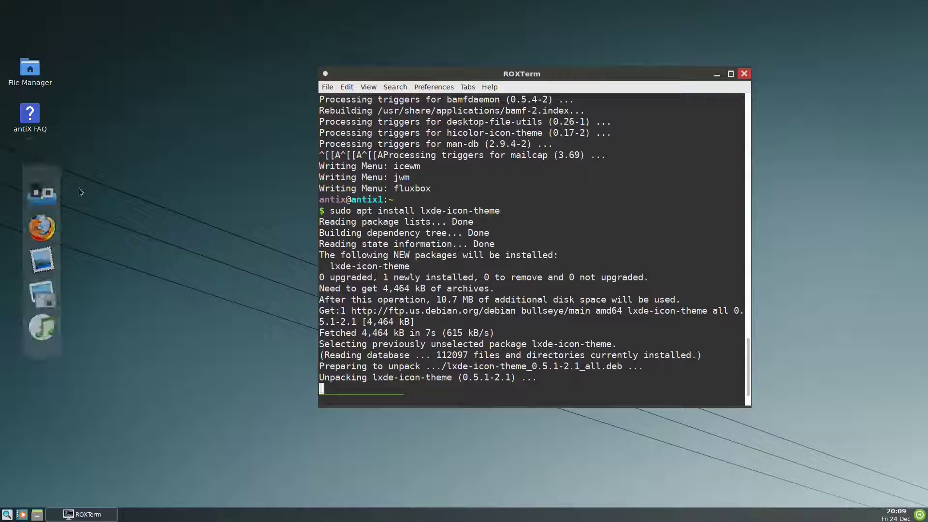
Step: Reopen the wbar Settings window from the dock's Config icon
click(34, 206)
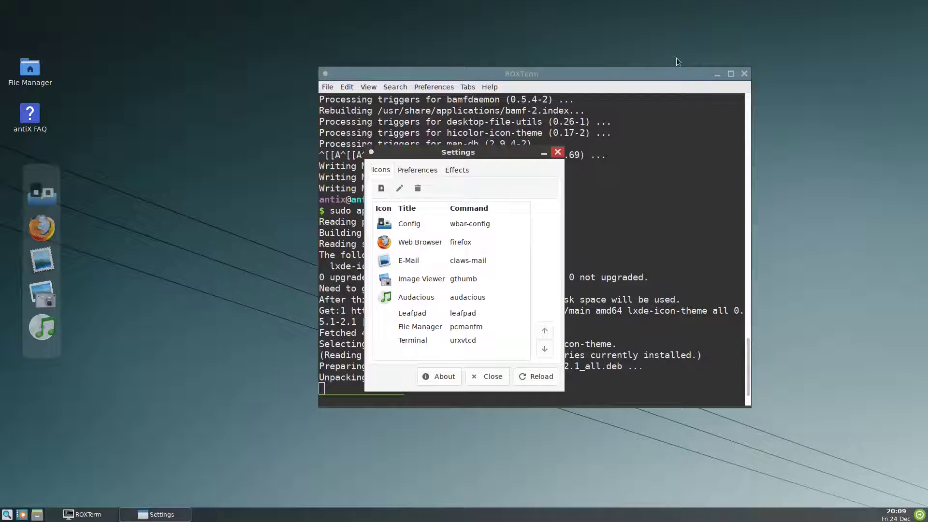
Step: Minimize the terminal, review Preferences, and select the Web Browser launcher in the Icons list
click(717, 75)
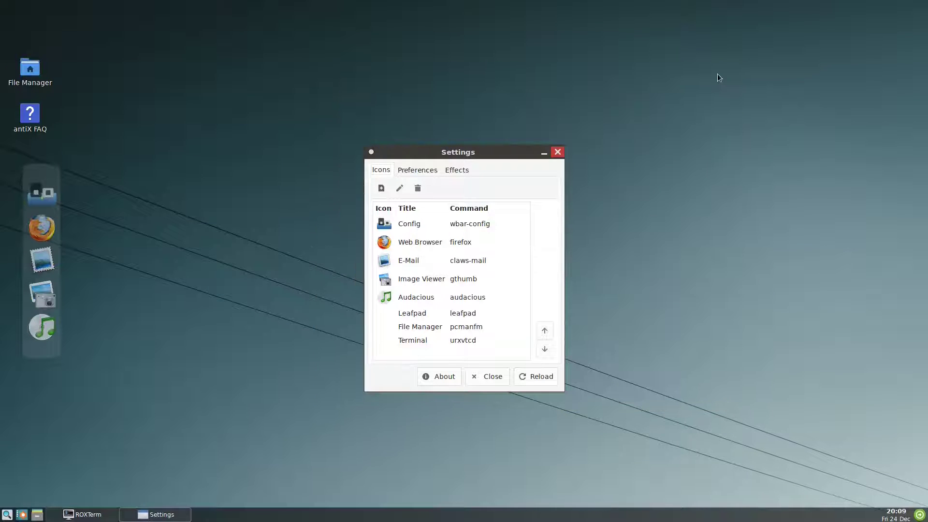
drag(466, 147, 435, 150)
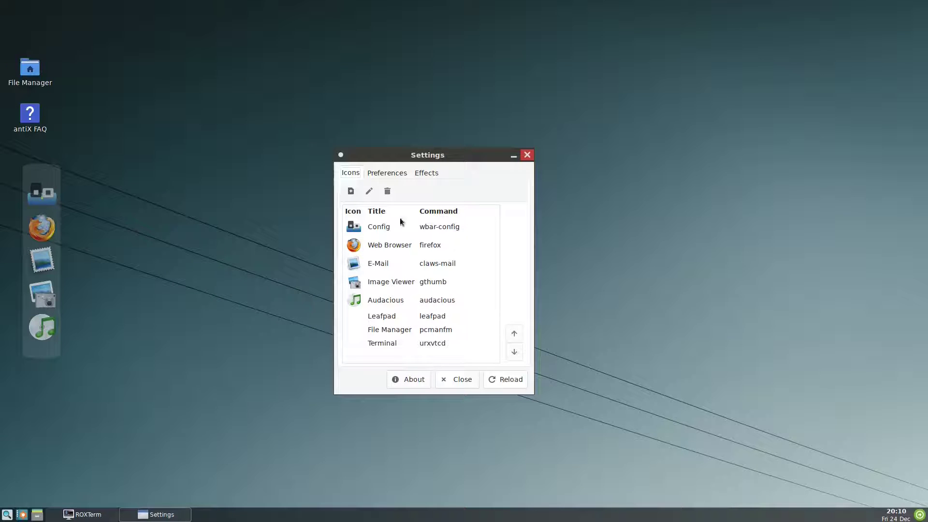
click(386, 173)
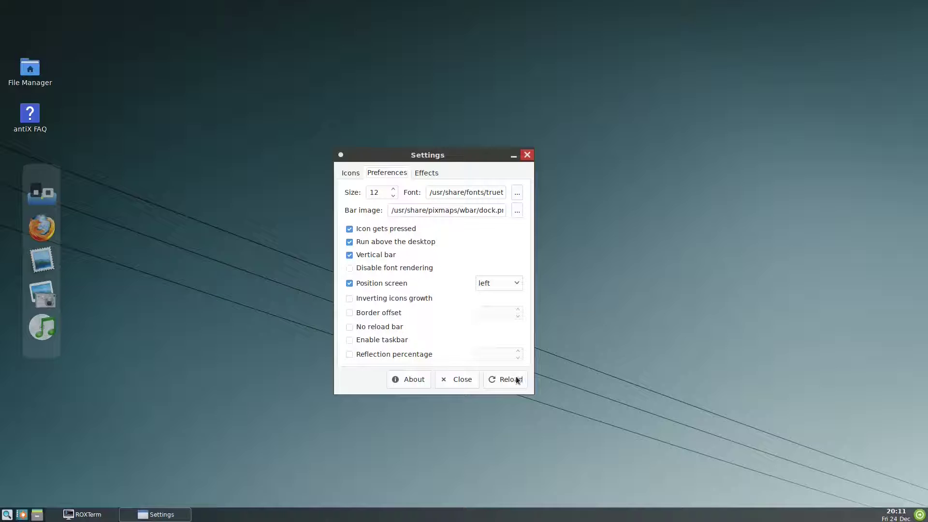
click(344, 172)
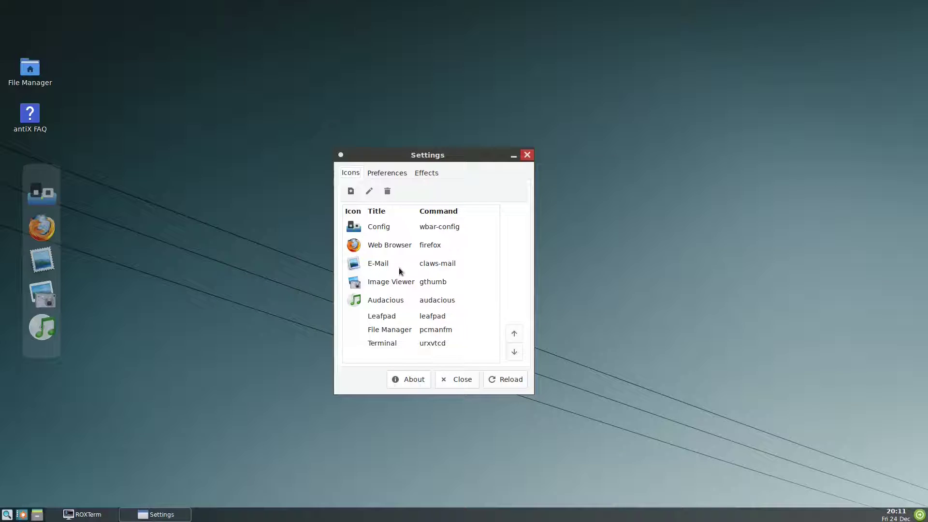
click(409, 233)
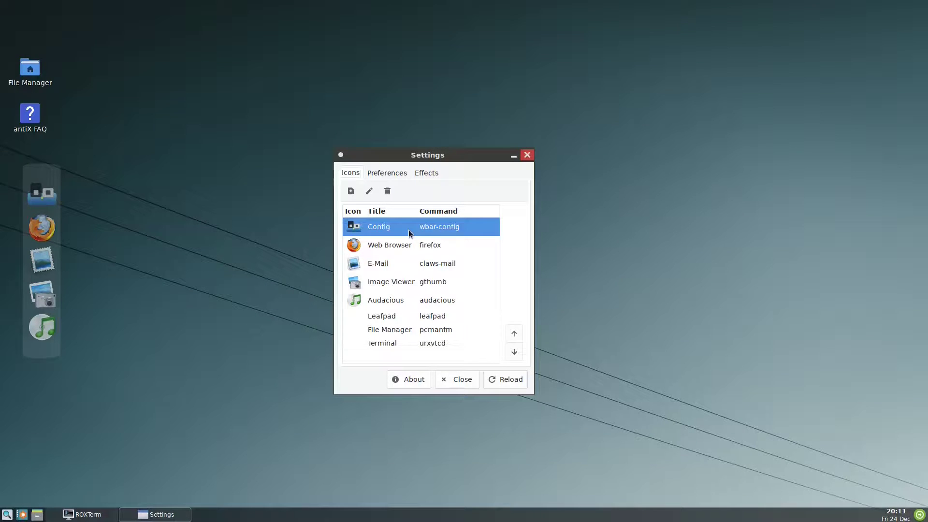
click(431, 248)
Step: Set the Web Browser launcher icon to papirus-antix/48x48/apps/firefox.png and accept
right_click(432, 247)
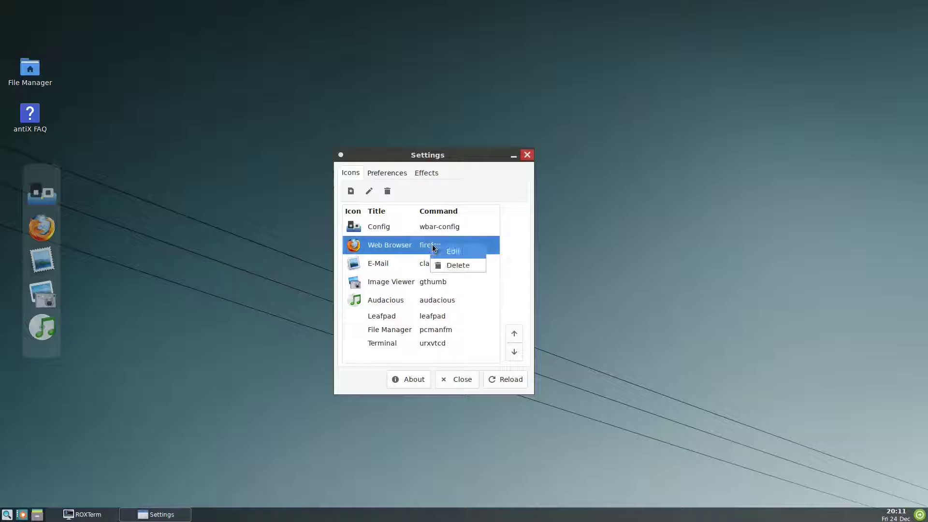
click(448, 251)
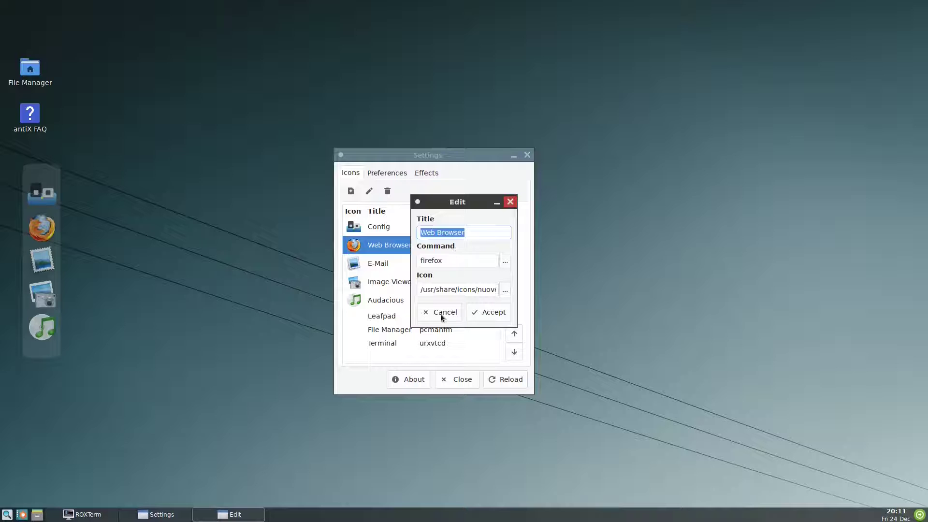
click(503, 290)
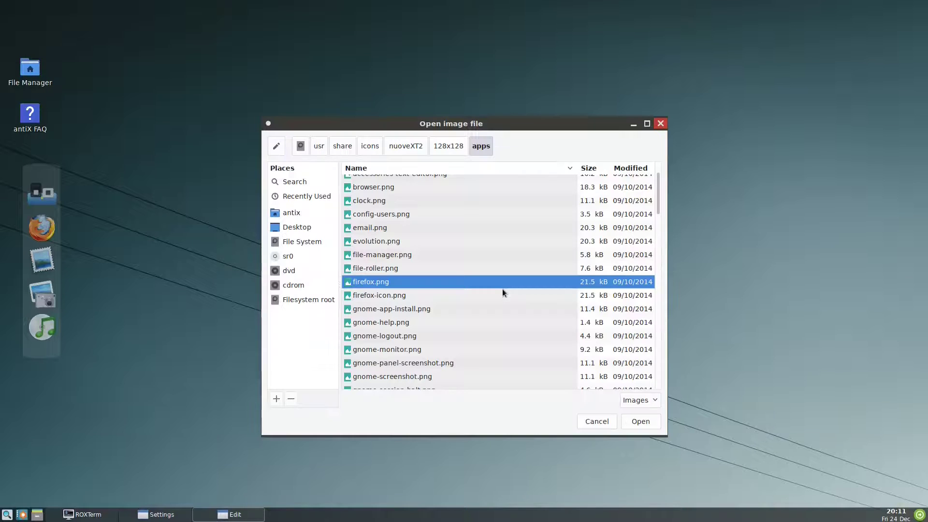
click(361, 146)
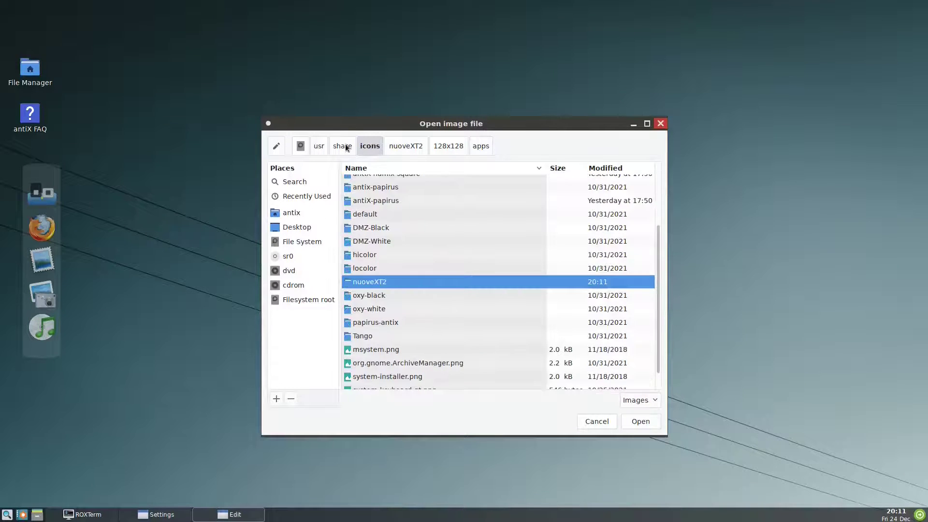
double_click(367, 323)
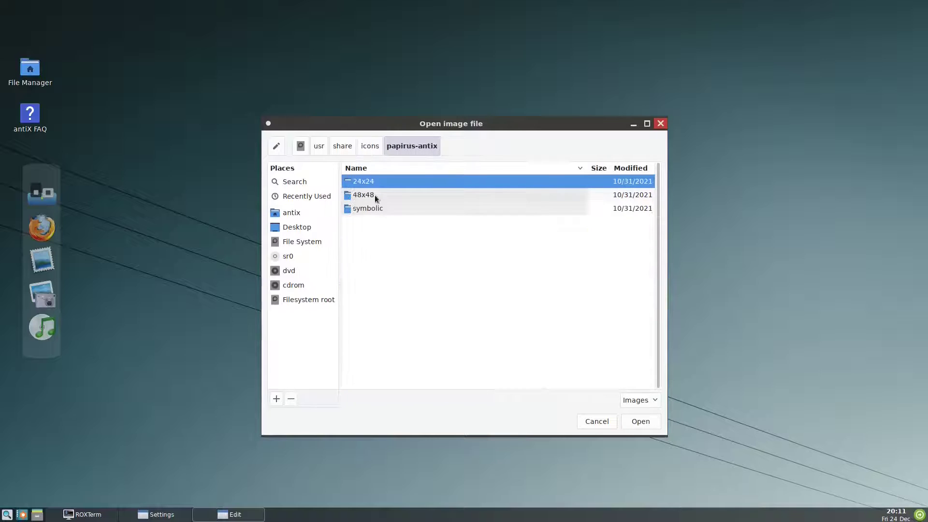
double_click(375, 195)
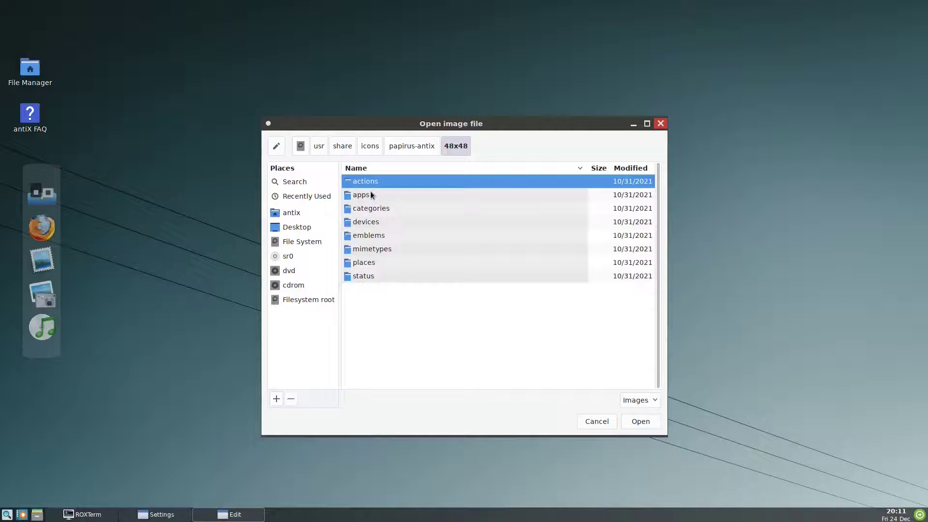
double_click(371, 194)
text(fire)
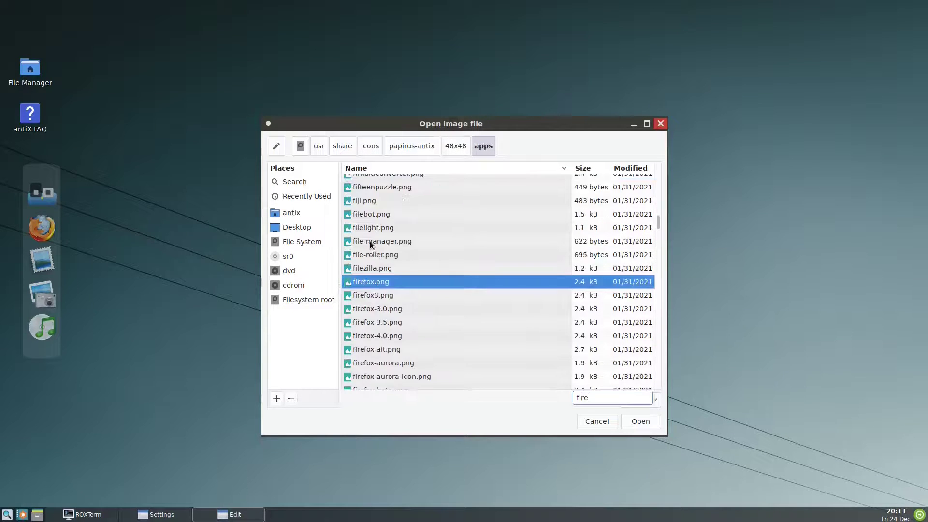
click(648, 424)
click(506, 313)
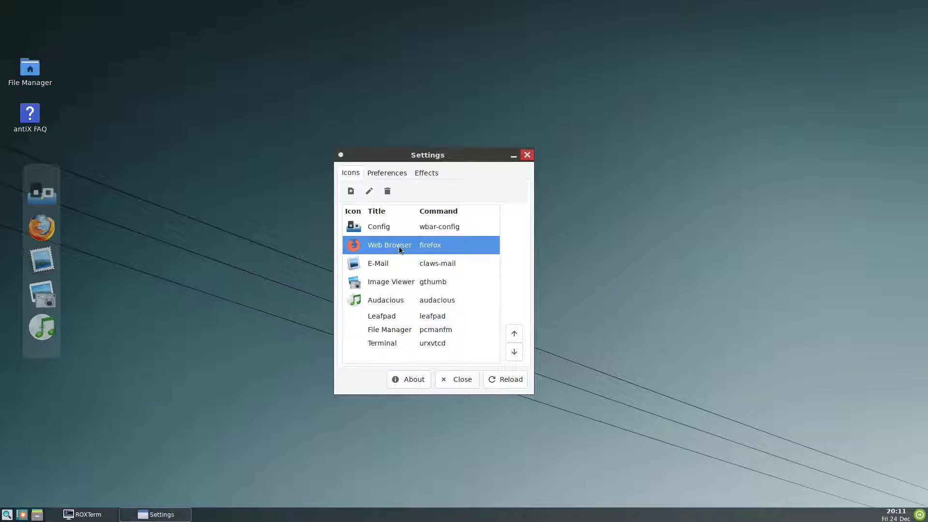
Step: Delete the E-Mail launcher from the wbar launcher list
click(377, 264)
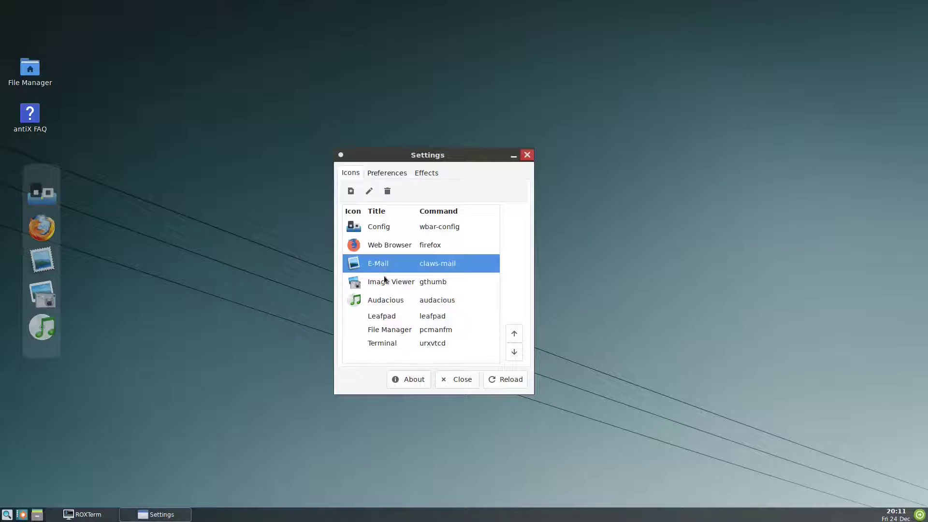
right_click(386, 264)
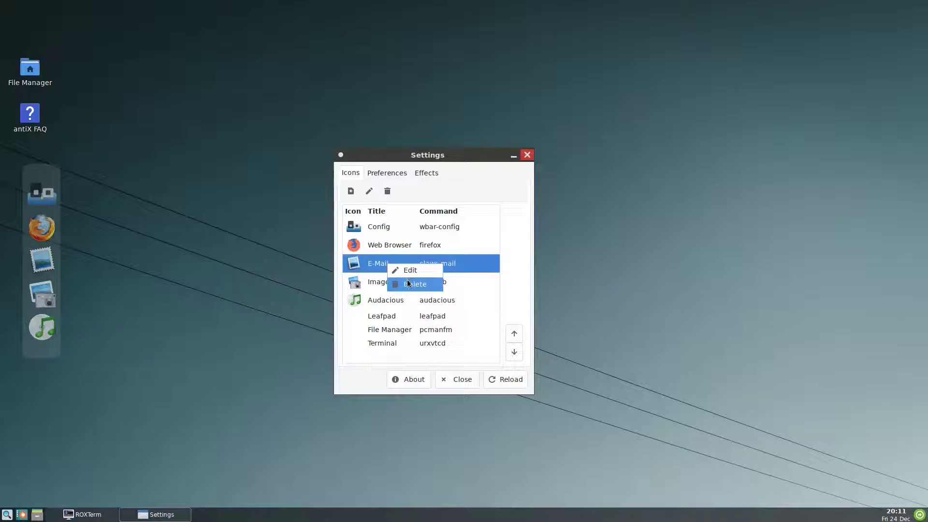
click(407, 281)
Step: Change the Image Viewer launcher's command from gthumb to mirage
right_click(388, 262)
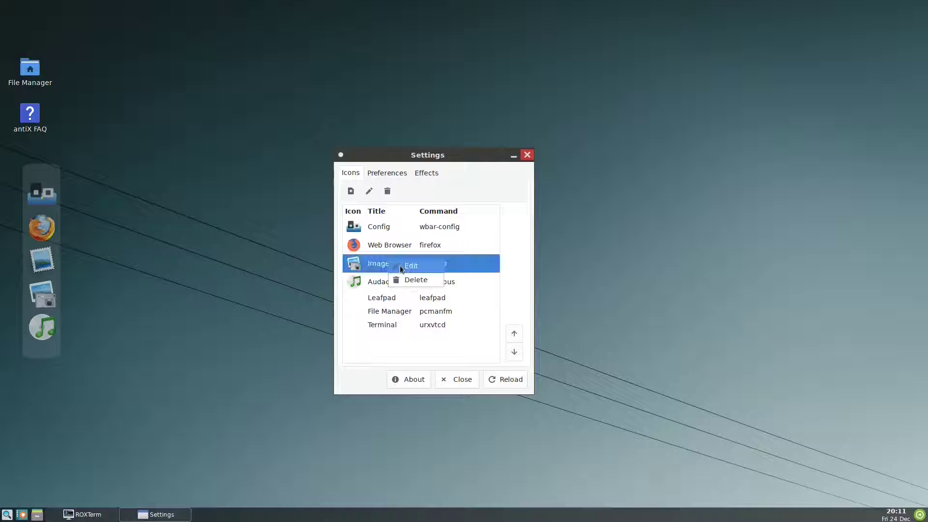
click(399, 265)
click(504, 288)
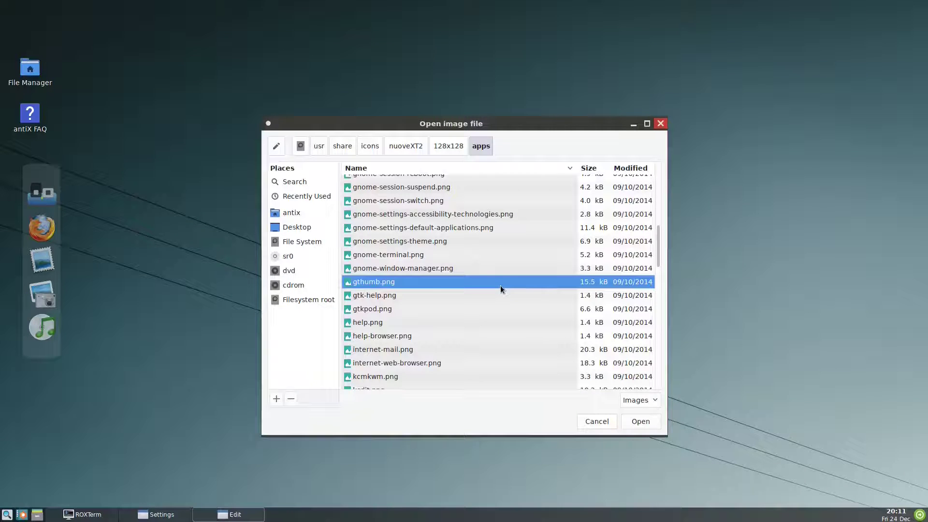
click(597, 421)
drag(456, 261, 391, 257)
text(mirage)
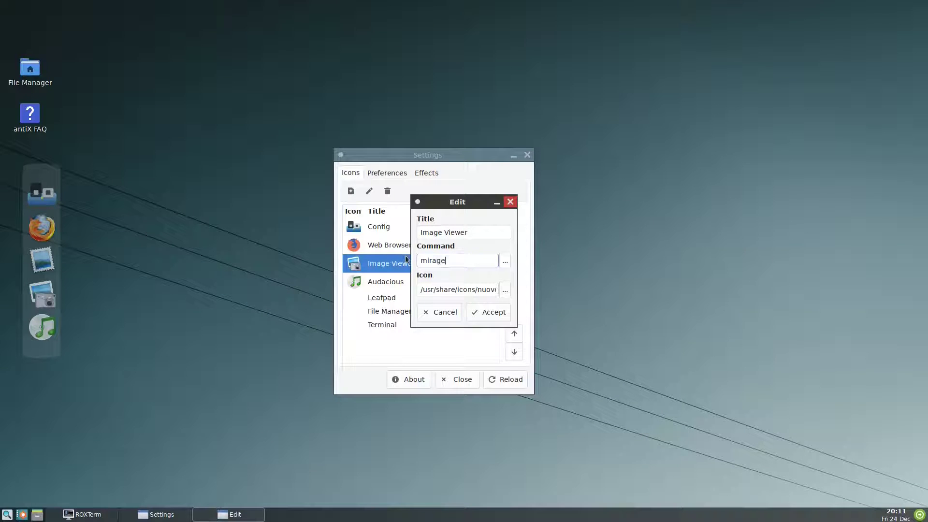
Step: Give Image Viewer the papirus-antix/48x48/apps/mirage.png icon and save the launcher
click(505, 289)
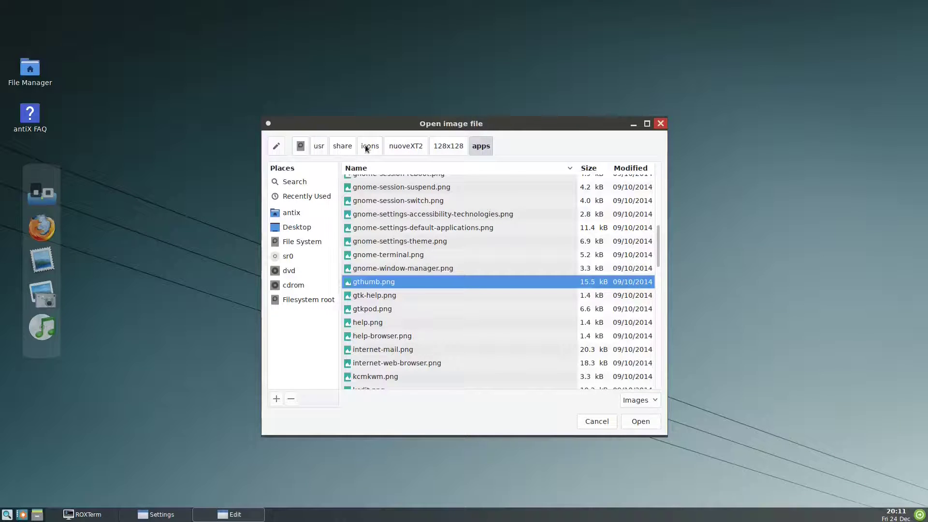
click(366, 146)
double_click(369, 311)
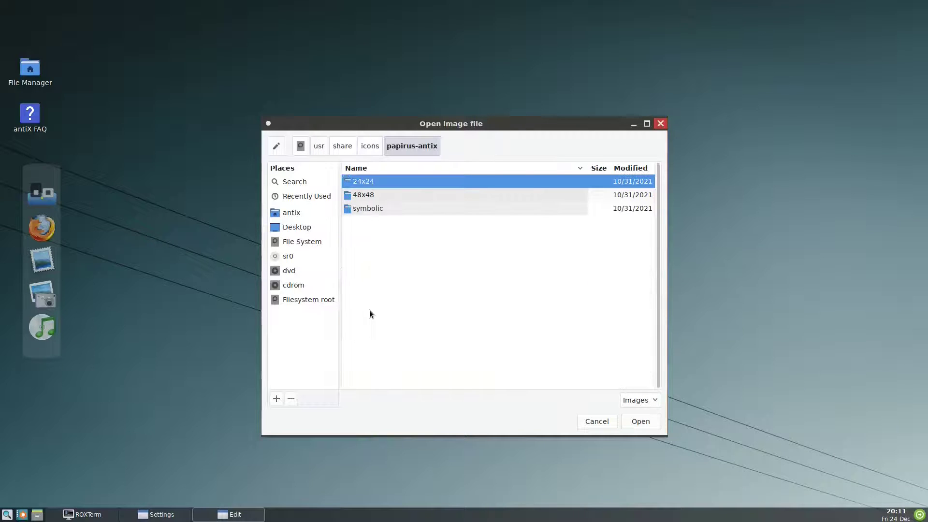
double_click(365, 195)
double_click(365, 196)
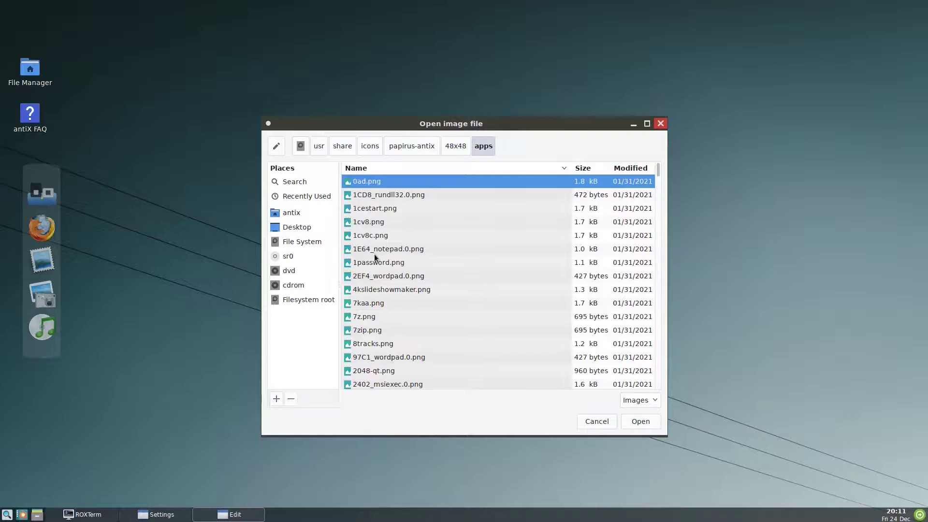
text(mi)
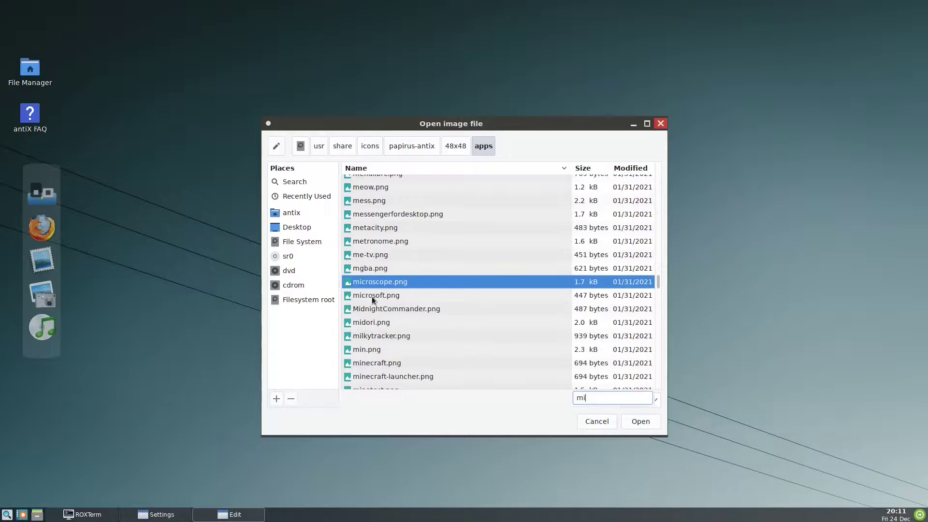
text(r)
click(641, 421)
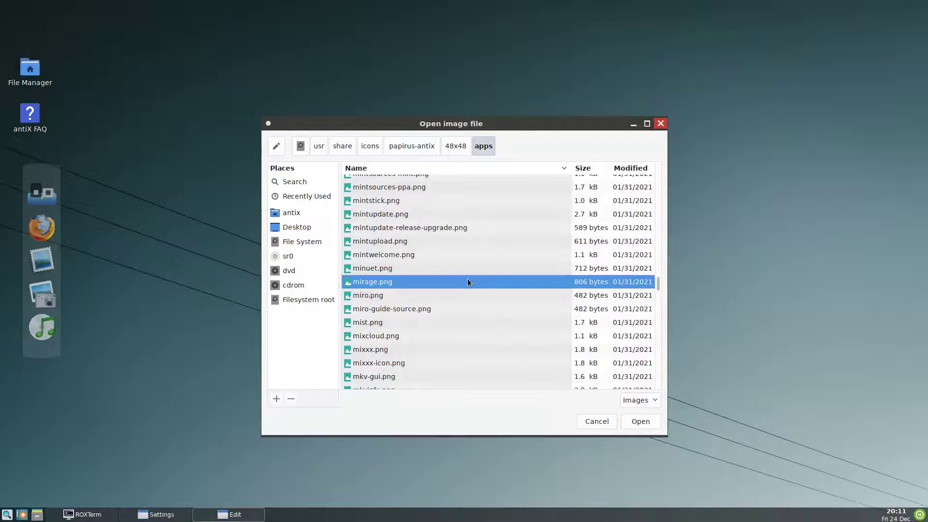
click(641, 421)
click(483, 315)
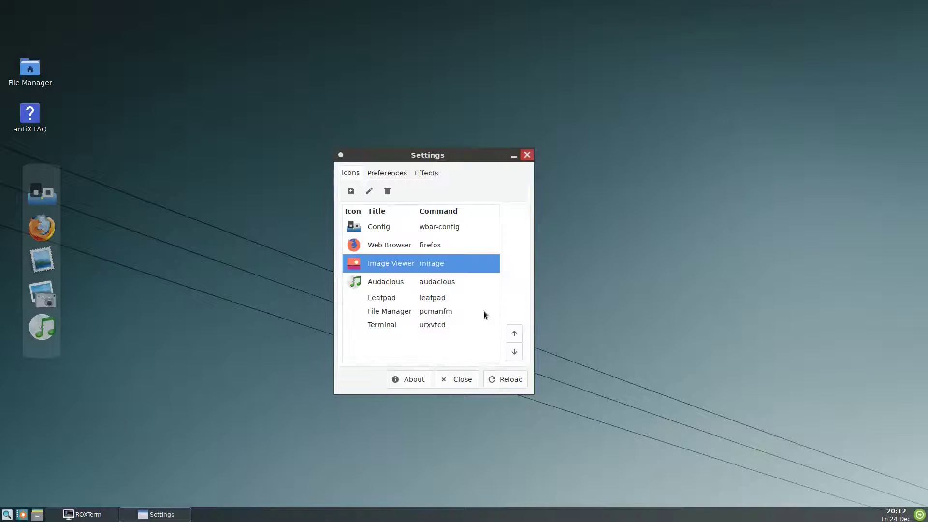
Step: Edit the Audacious launcher so its command is xmms instead of audacious
click(384, 283)
right_click(384, 283)
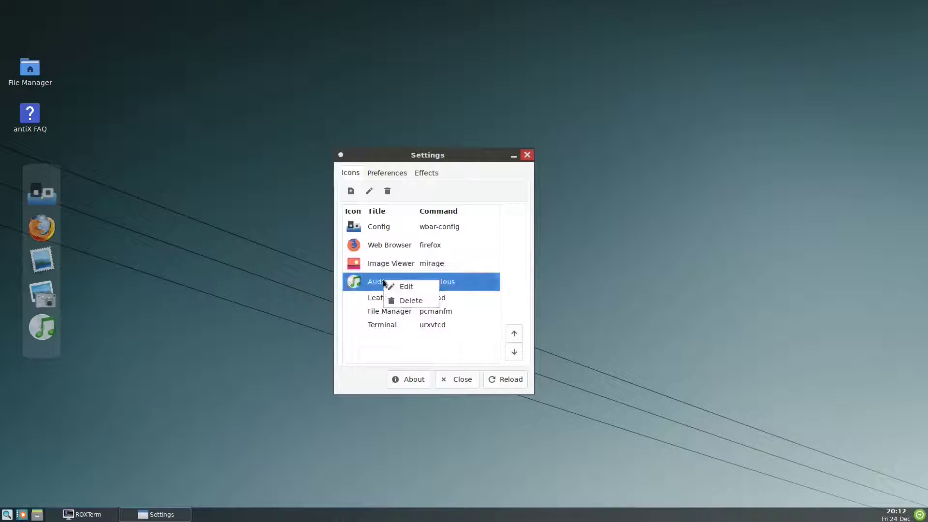
click(406, 287)
drag(462, 260, 378, 260)
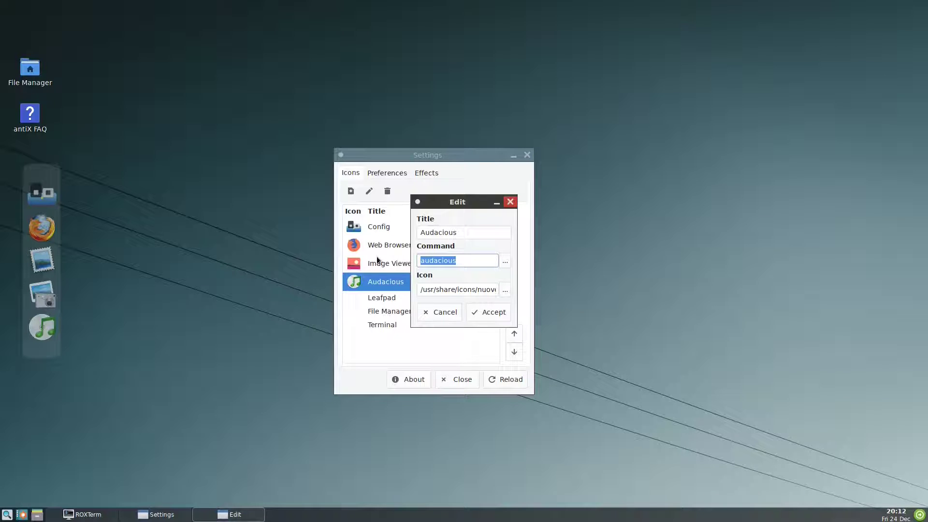
text(m)
key(BackSpace)
text(xmms)
Step: Set the launcher icon to papirus-antix/48x48/apps/deadbeef.png
click(508, 290)
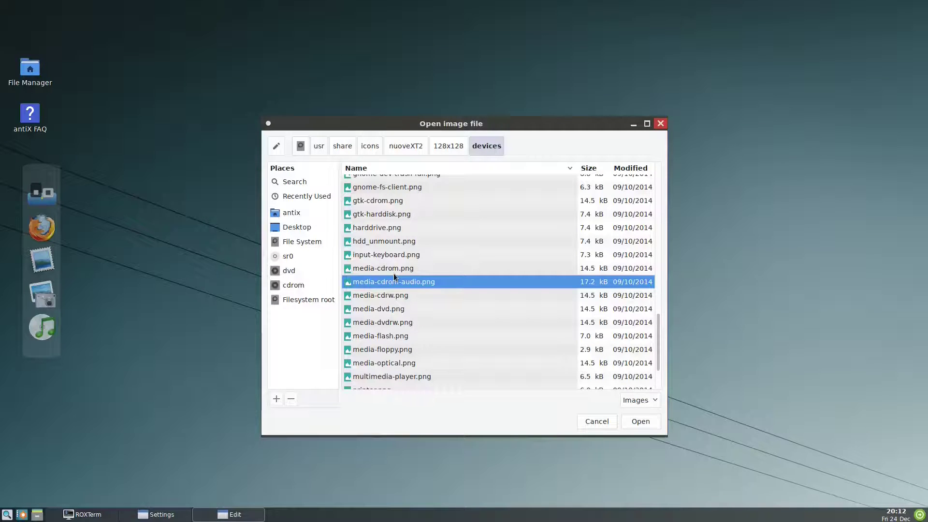
text(de)
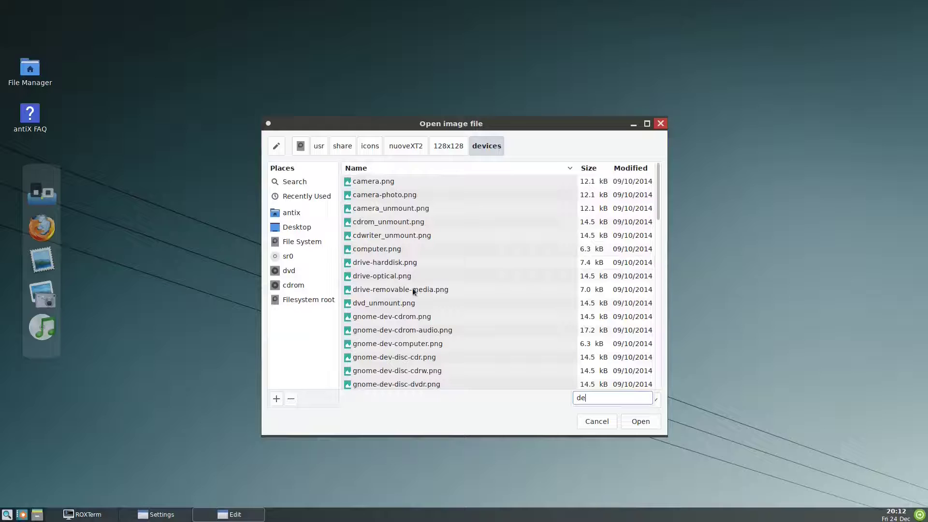
text(ad)
click(361, 146)
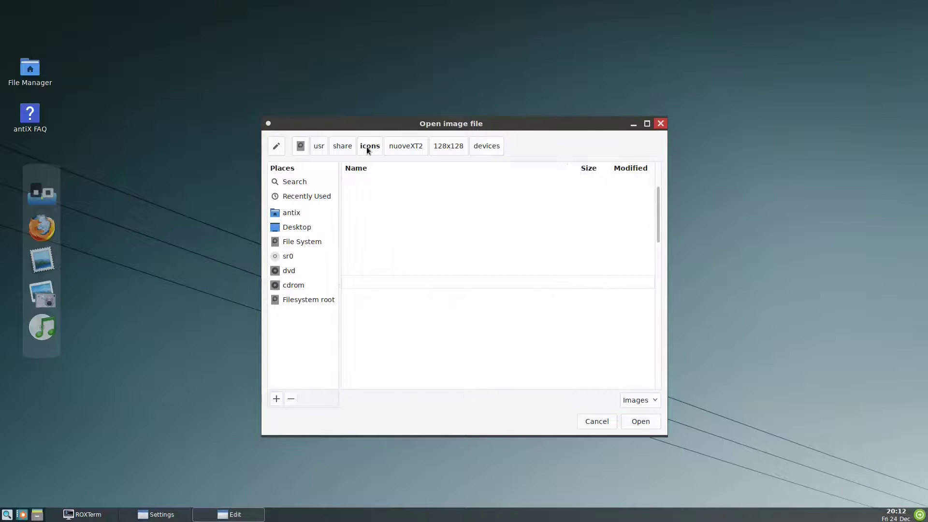
double_click(367, 326)
double_click(367, 193)
click(364, 195)
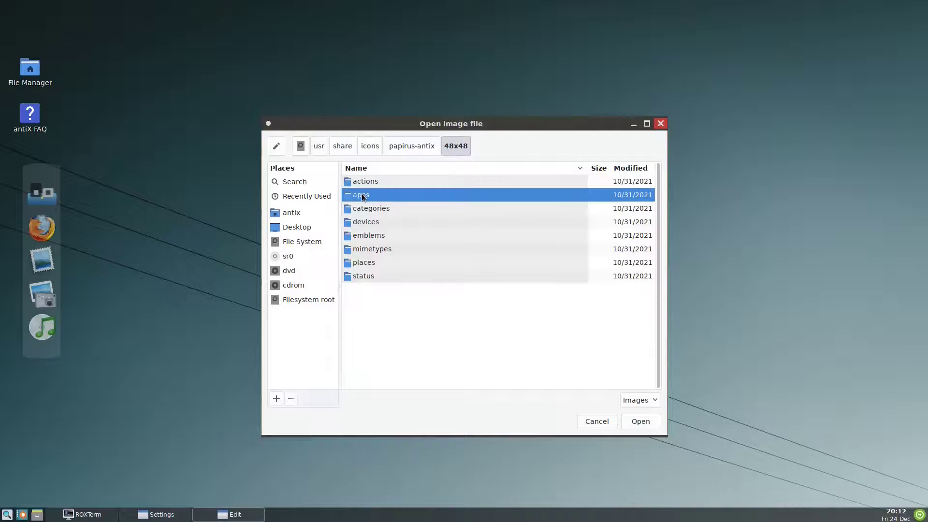
double_click(363, 195)
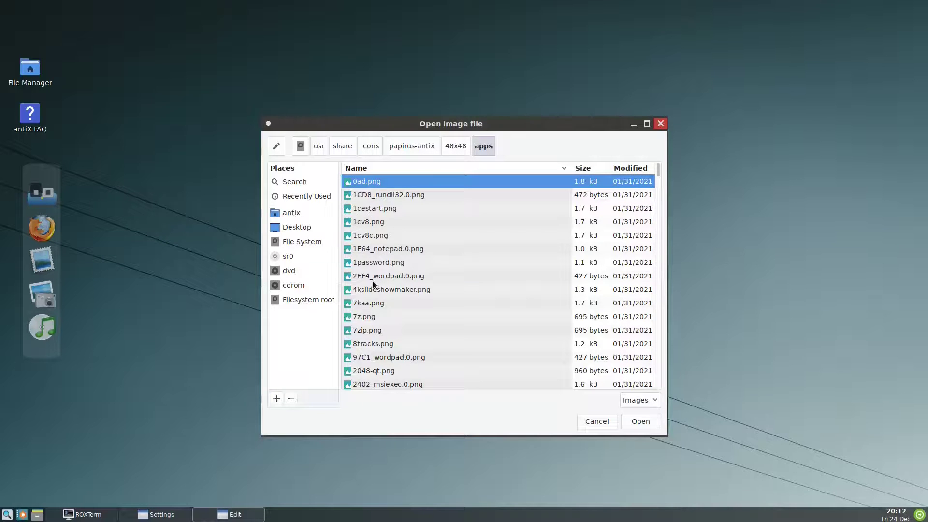
text(dea)
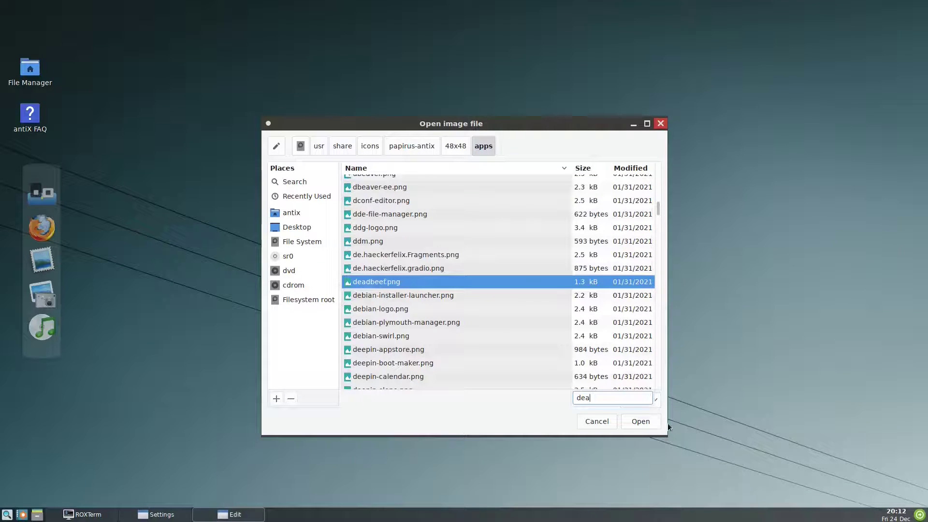
click(653, 422)
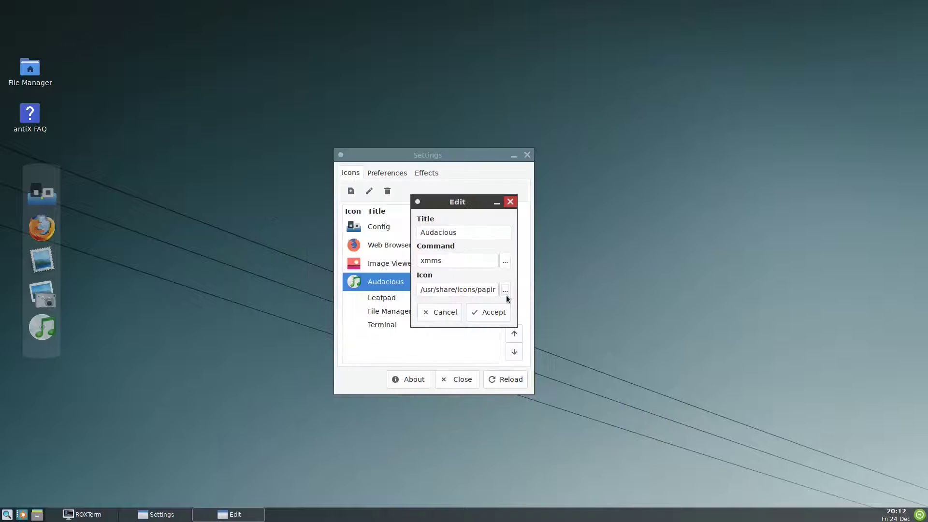
Step: Save the Audacious launcher, then give Leafpad the papirus-antix 48x48 leafpad.png icon and save it
click(488, 312)
double_click(405, 298)
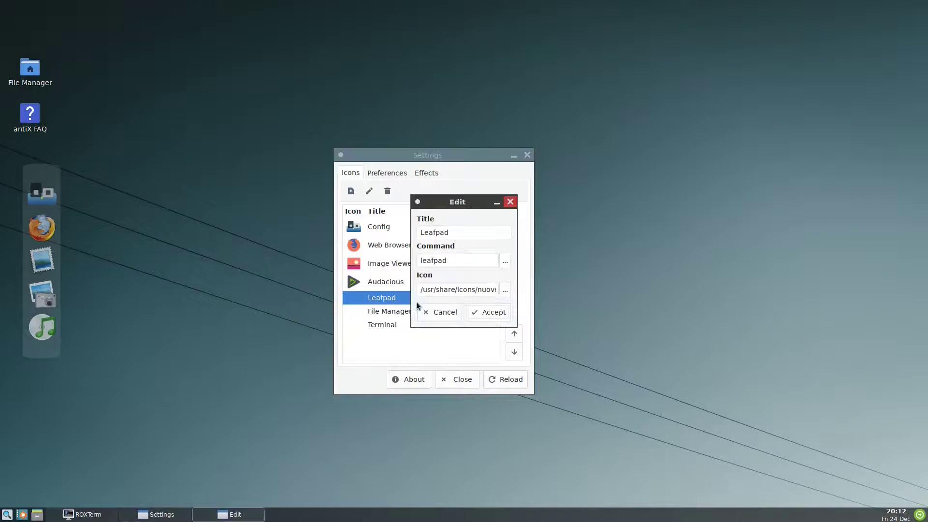
click(488, 289)
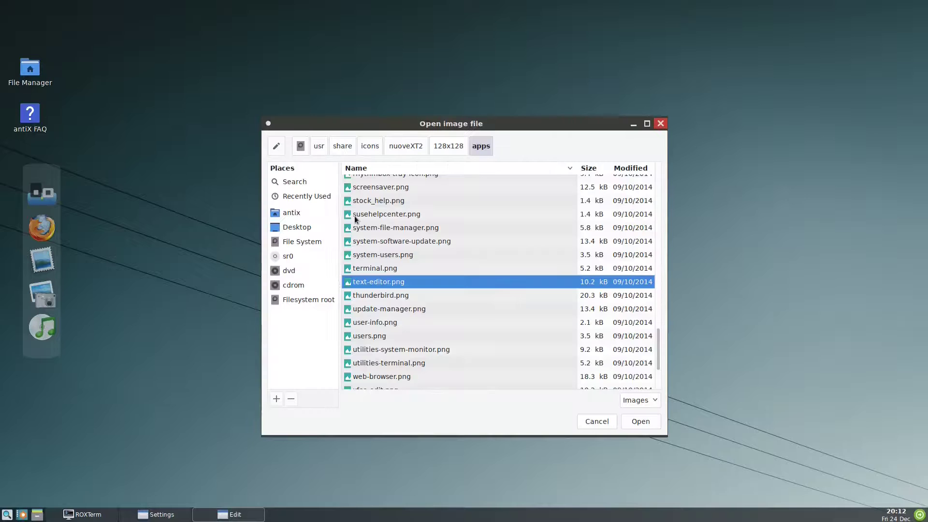
click(370, 146)
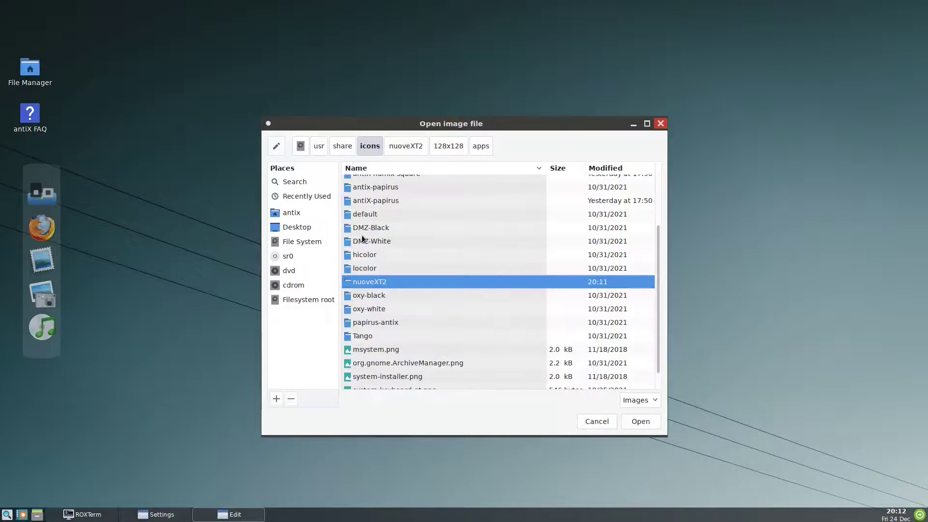
double_click(375, 323)
double_click(367, 199)
double_click(367, 199)
click(376, 321)
text(le)
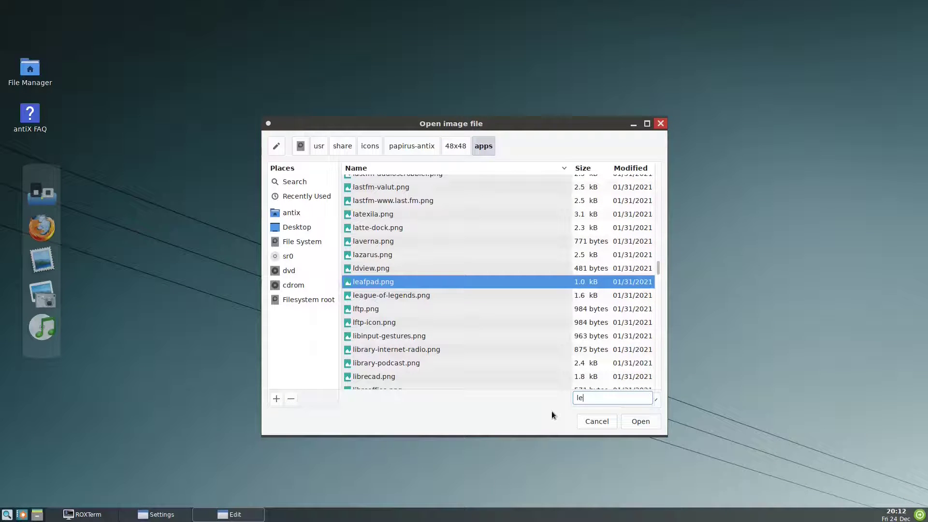
click(641, 421)
click(482, 309)
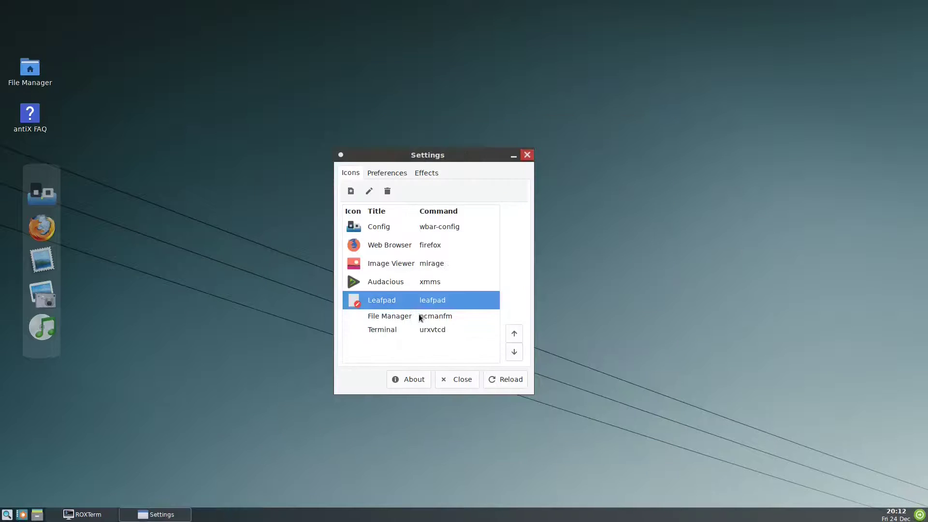
Step: Open the File Manager launcher for editing and change its pcmanfm command text
right_click(420, 317)
click(440, 324)
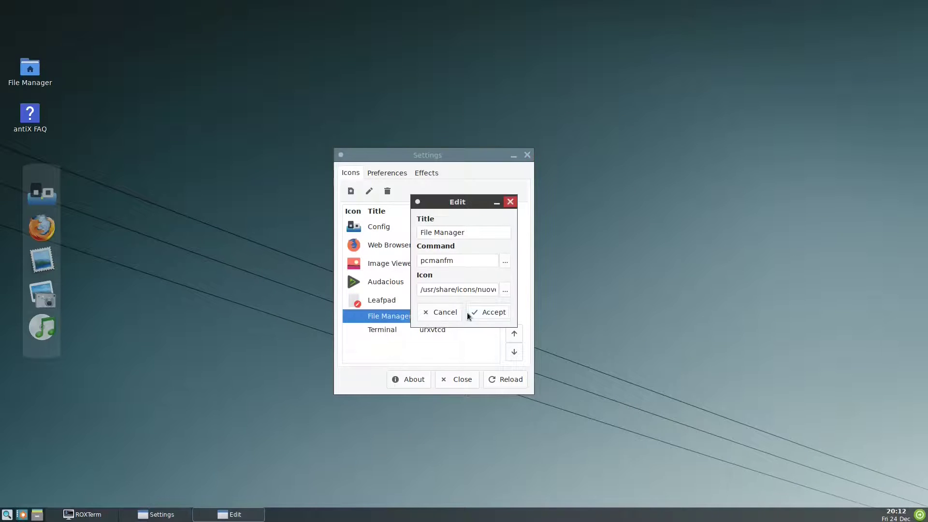
key(Tab)
text(zzzf)
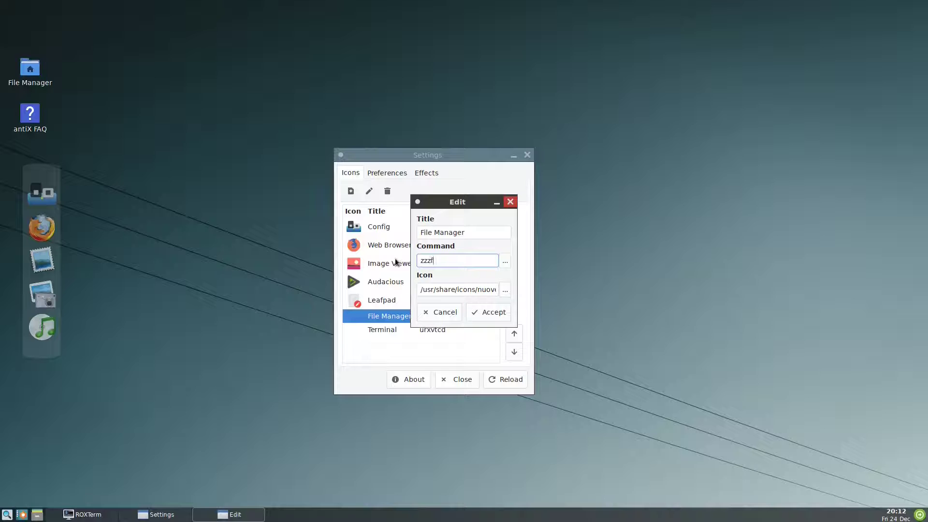
Step: Set the File Manager icon to the papirus-antix 48x48 Thunar image and accept the change
click(504, 290)
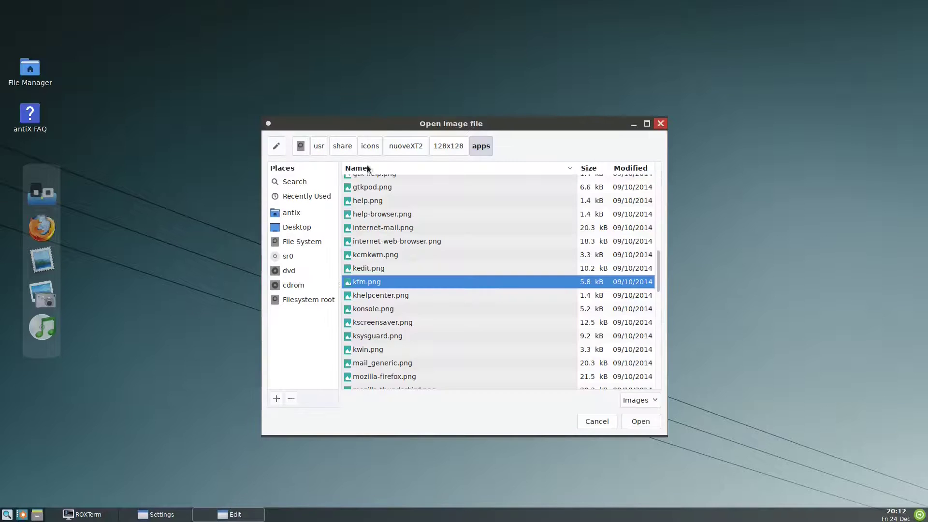
click(369, 146)
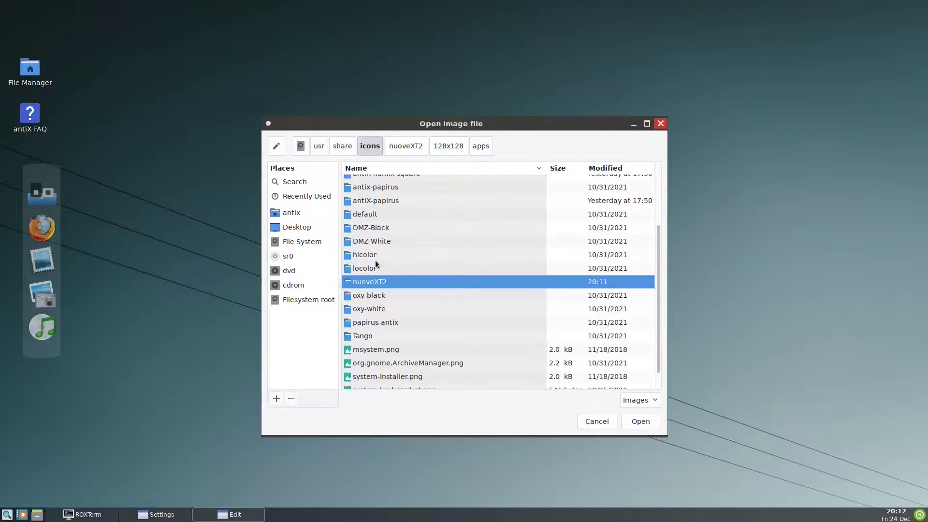
double_click(375, 320)
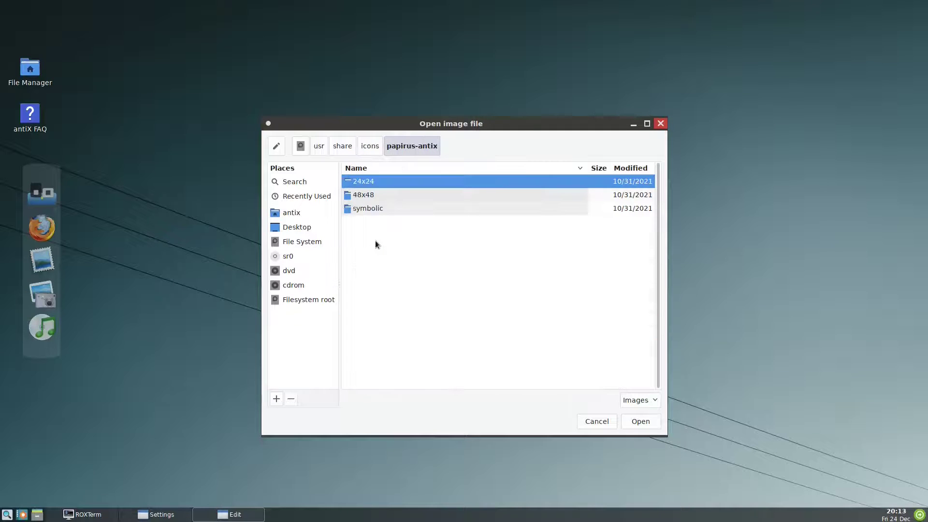
double_click(372, 195)
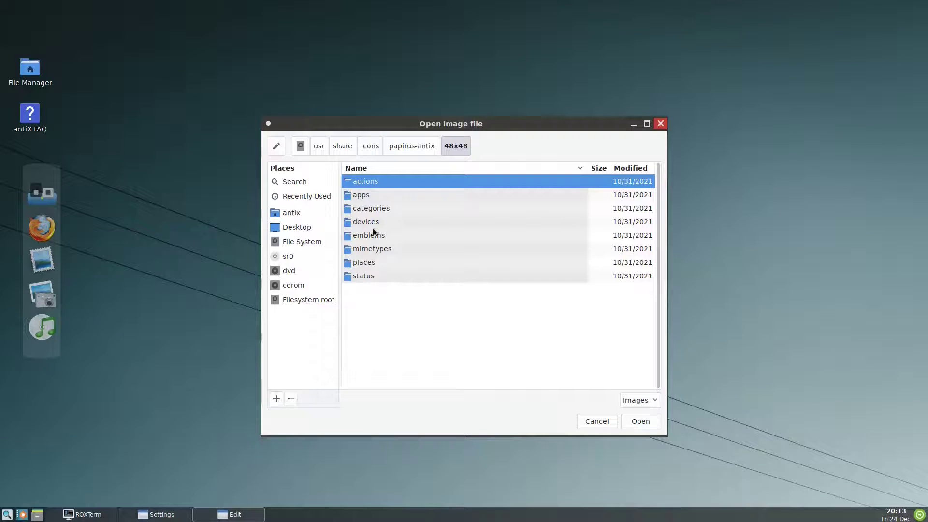
double_click(372, 194)
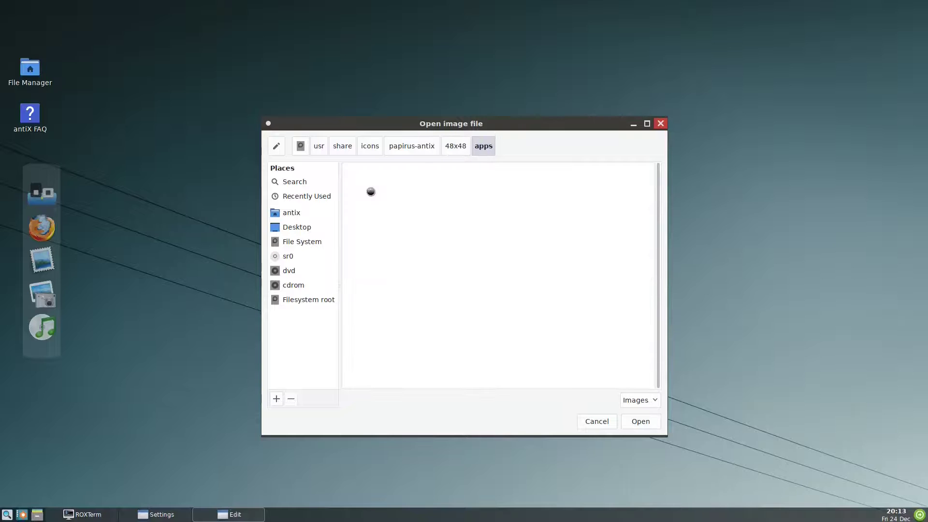
mouse_move(443, 125)
mouse_down()
mouse_move(456, 372)
mouse_move(432, 116)
mouse_up()
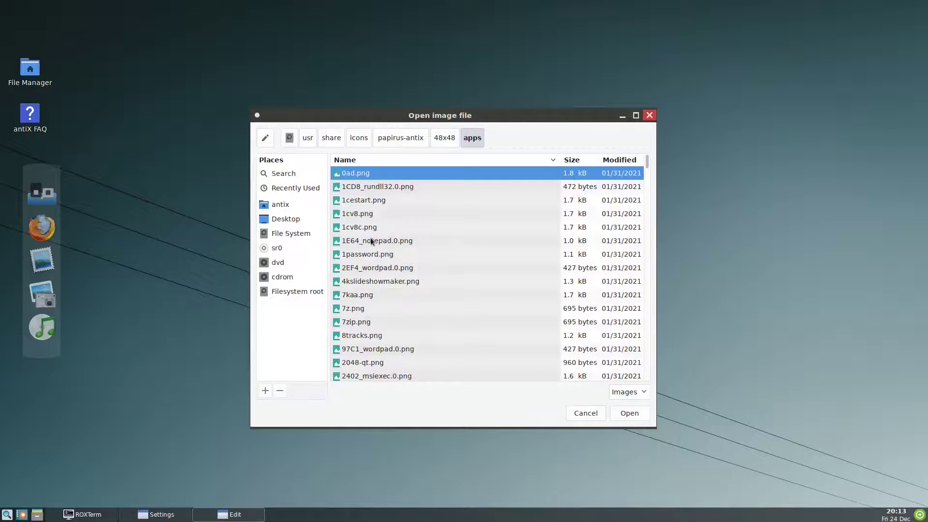
text(t)
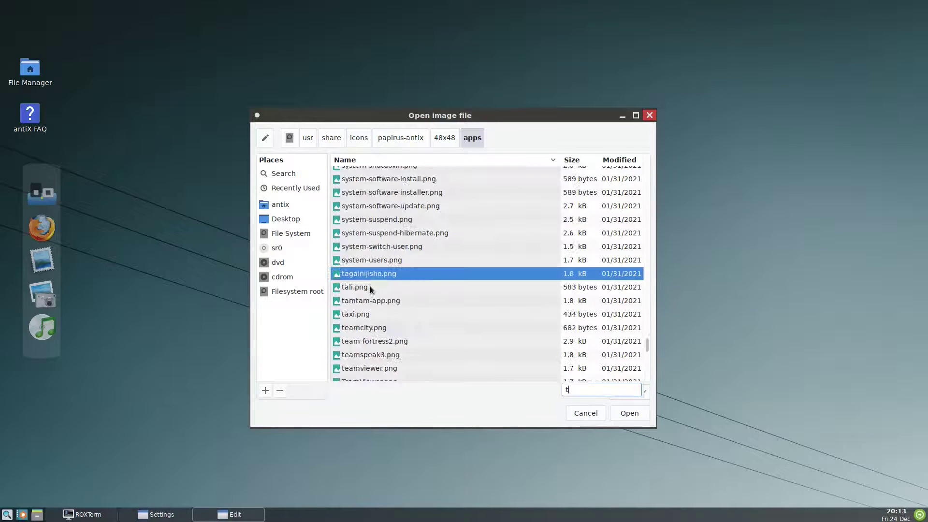
text(hu)
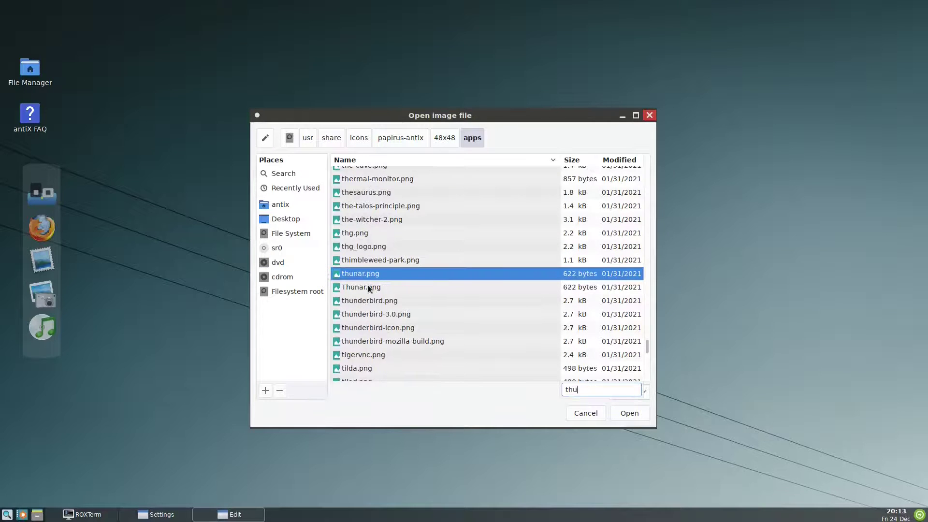
key(Down)
click(627, 414)
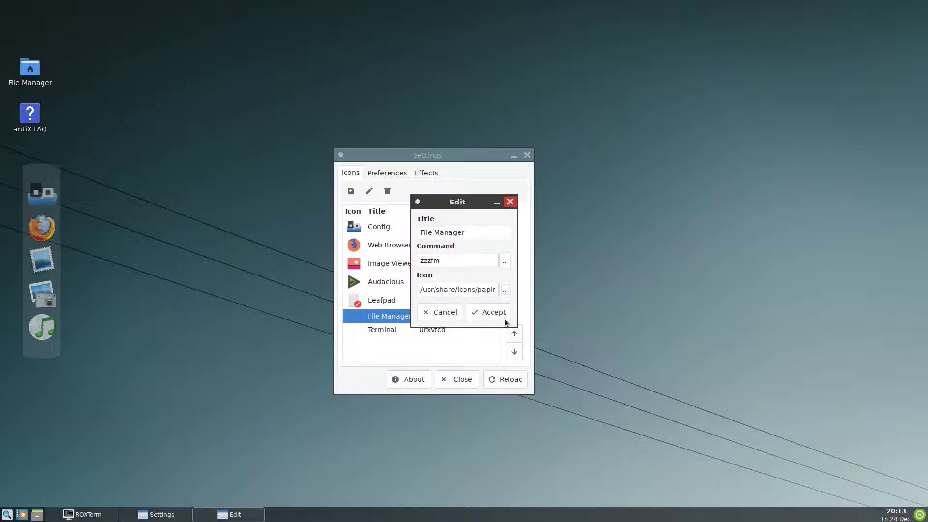
click(502, 318)
Step: Edit the Terminal launcher so its command is roxterm
right_click(395, 333)
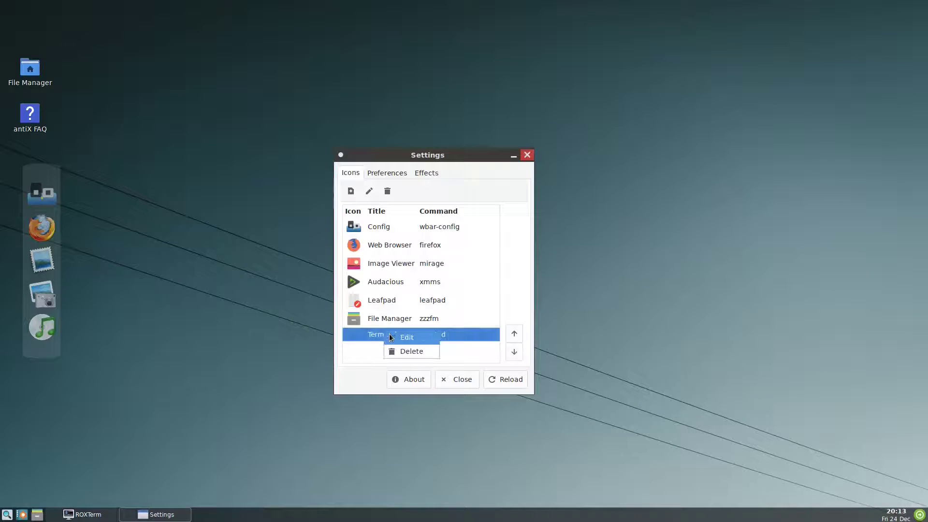
click(399, 335)
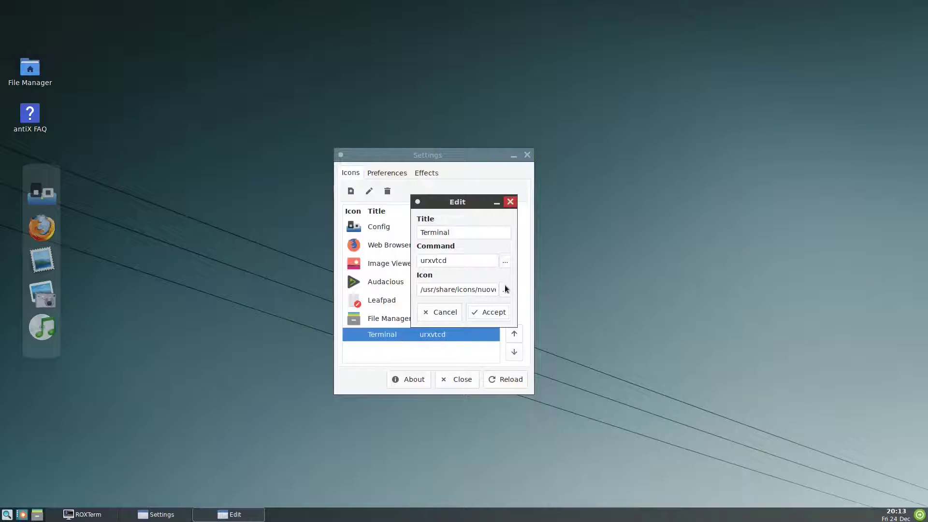
text(r)
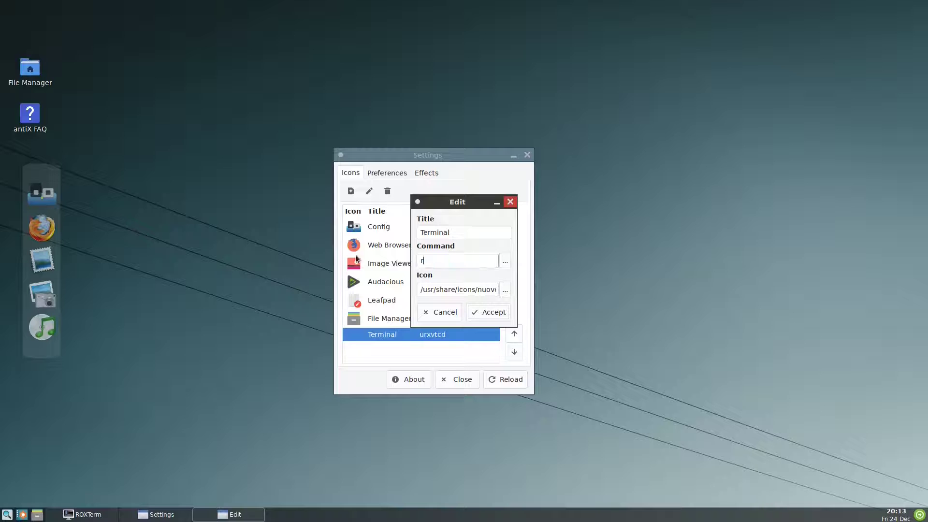
text(oxterm)
Step: Give the Terminal launcher the papirus-antix 48x48 terminal.png icon and save it
click(504, 289)
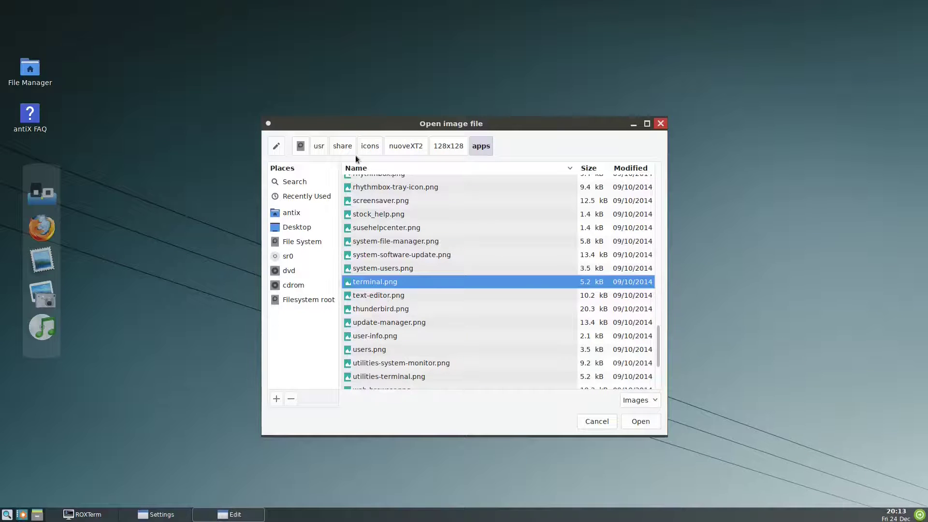
click(369, 146)
double_click(370, 321)
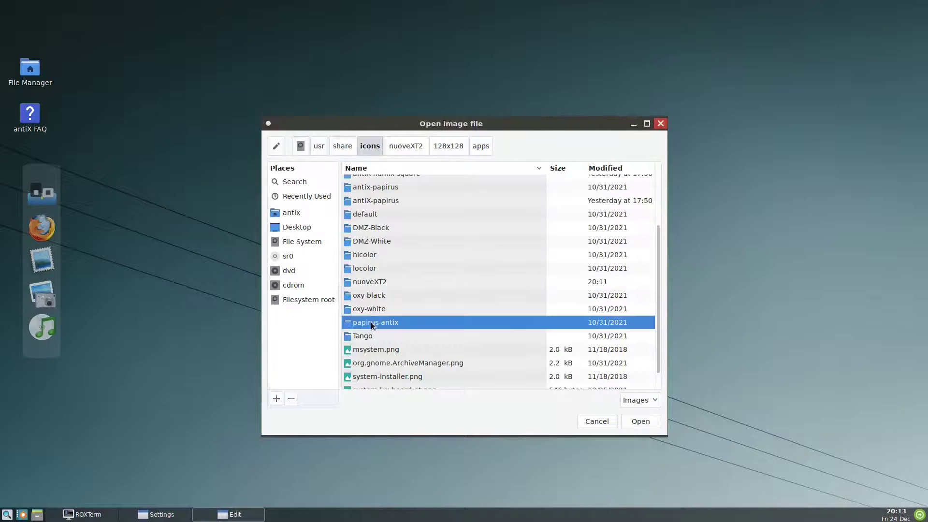
double_click(374, 197)
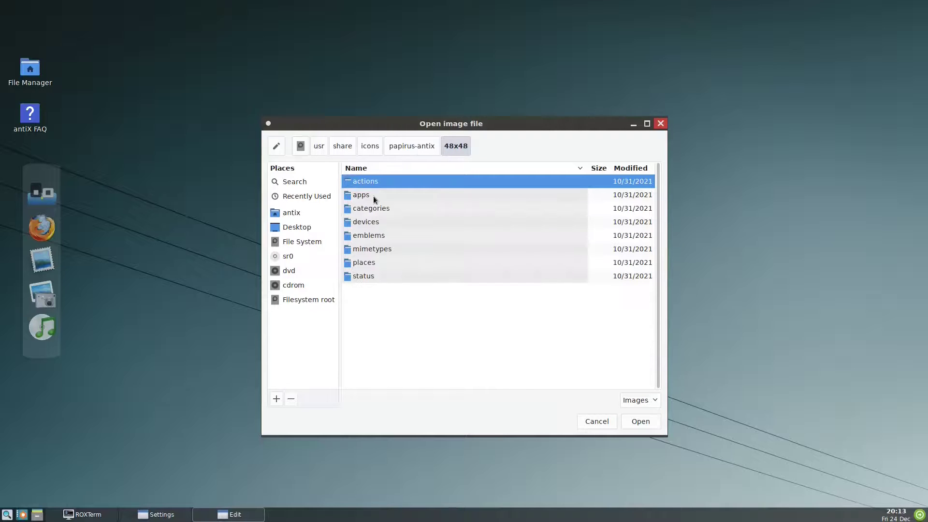
double_click(361, 195)
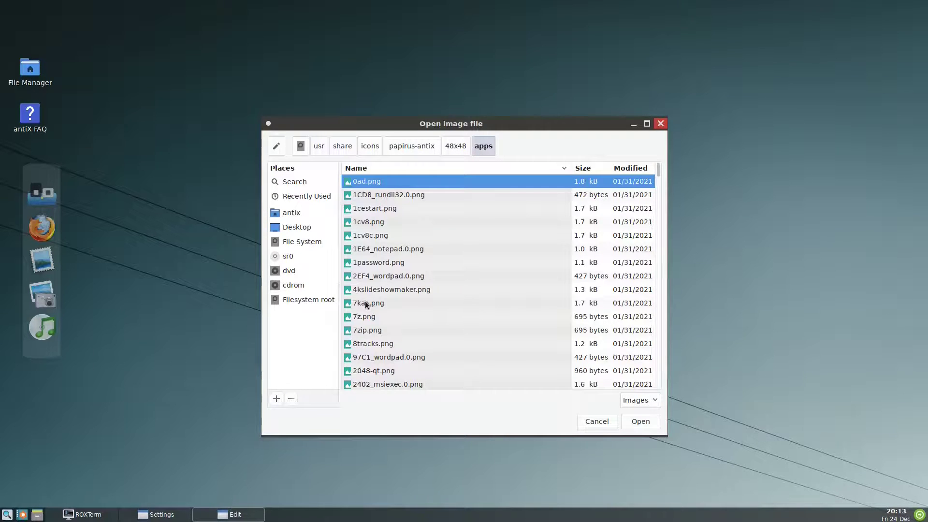
text(r)
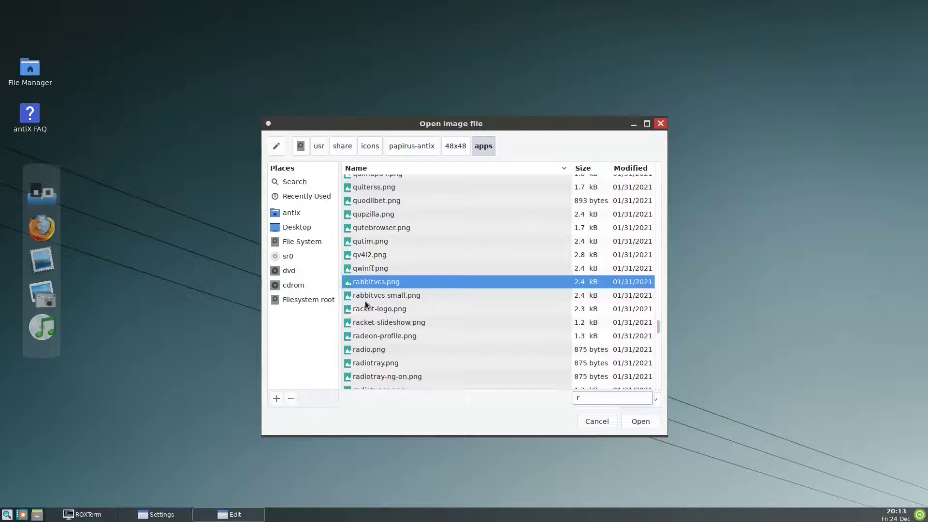
key(BackSpace)
text(ter)
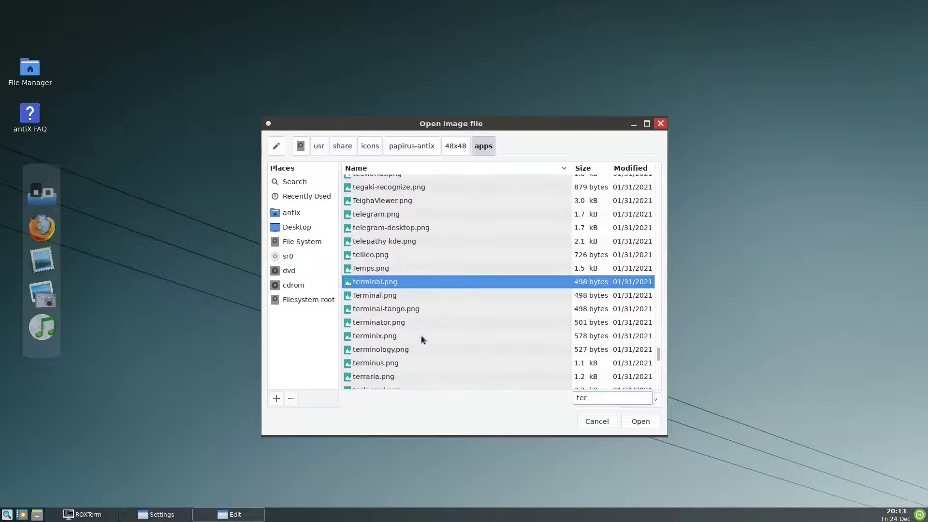
click(636, 422)
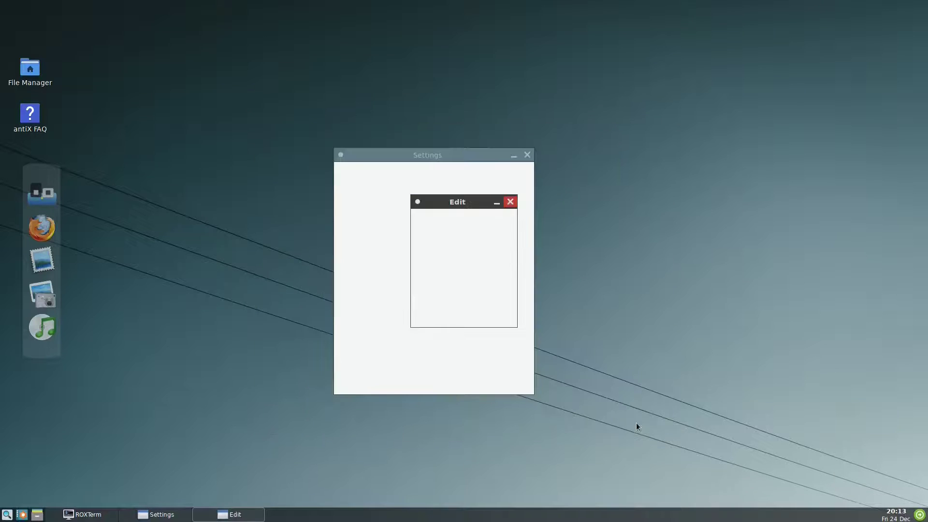
click(487, 317)
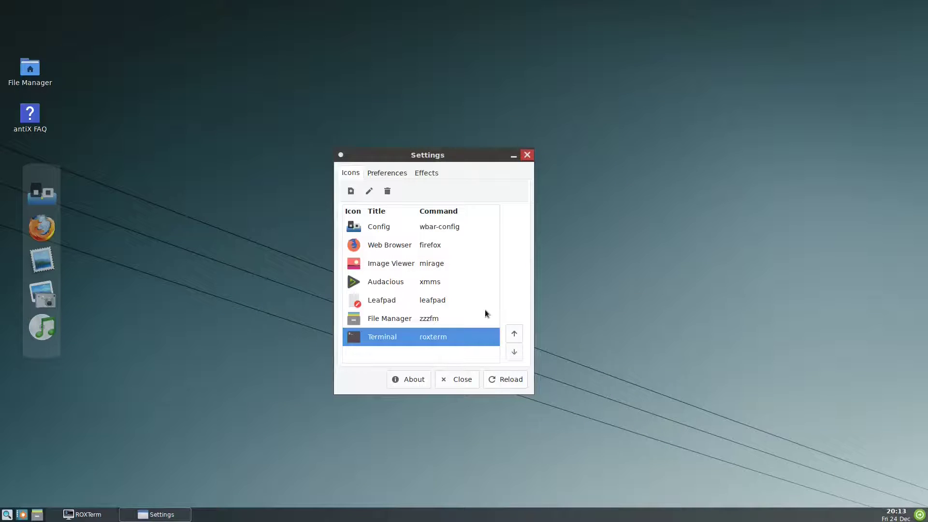
Step: Reload the dock, then enable the zoom factor effect and lower it to 1.2
click(500, 380)
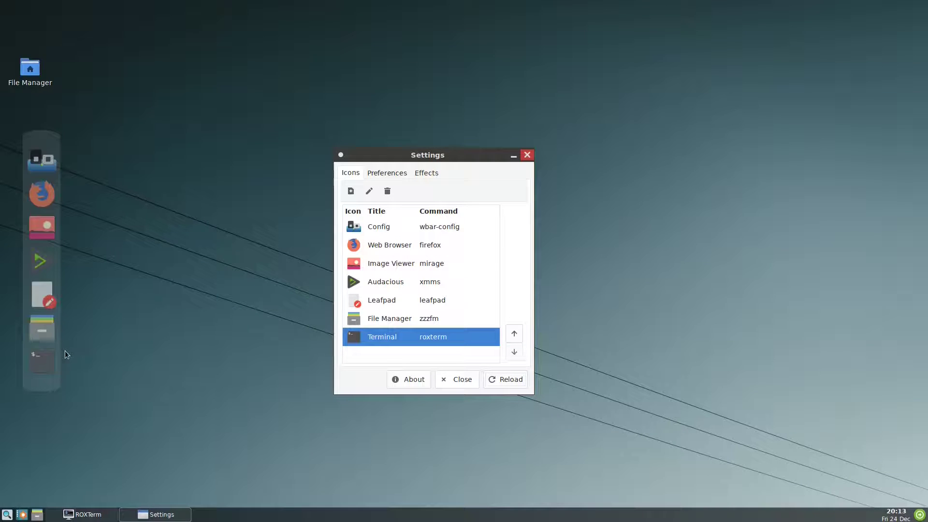
click(397, 173)
key(ctrl+Page_Down)
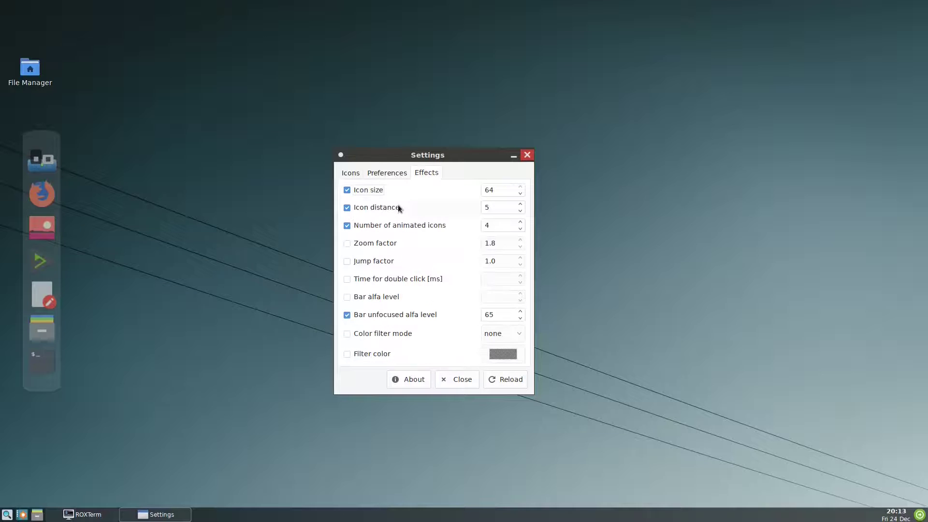
click(348, 244)
click(521, 246)
click(520, 246)
click(520, 247)
Step: Enable the bar alfa level and set it to 0
click(346, 296)
click(521, 301)
click(391, 174)
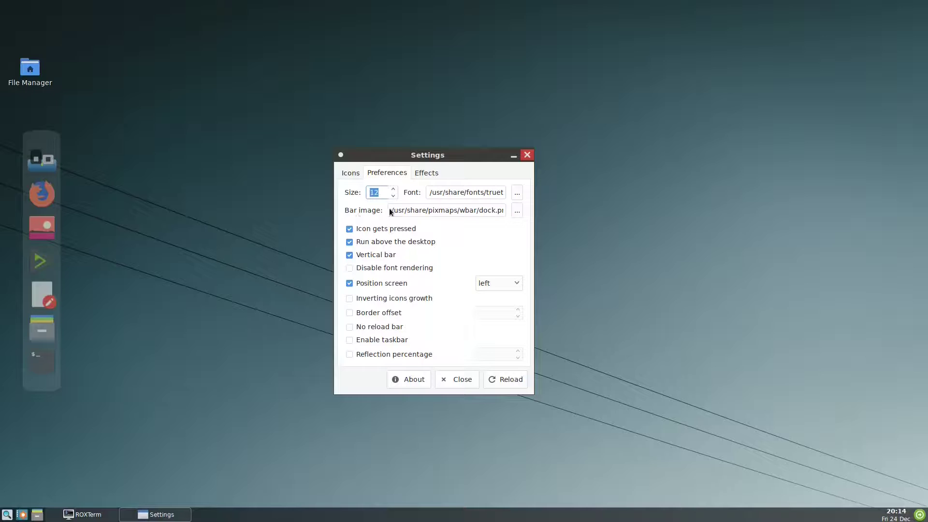
Step: Reload the dock and drag the antiX FAQ and File Manager desktop icons clear of it
click(498, 382)
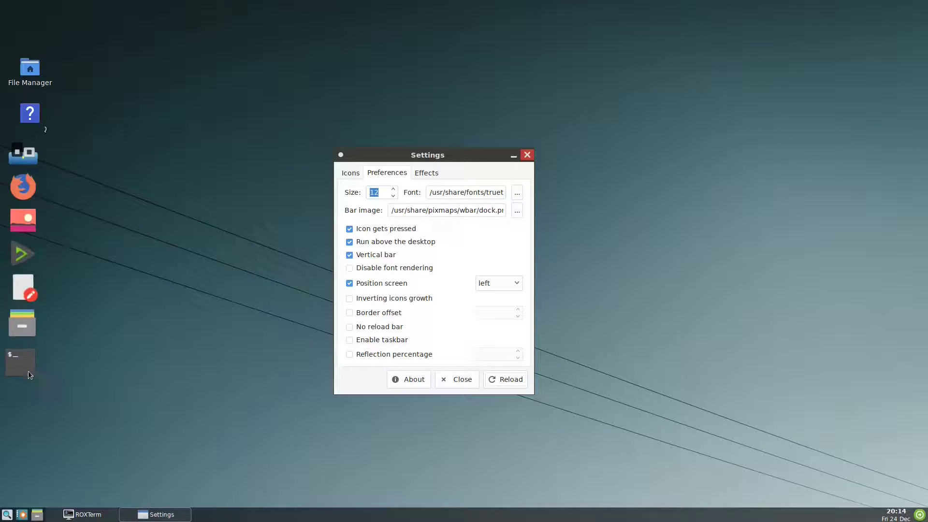
drag(32, 114, 141, 88)
drag(36, 70, 191, 29)
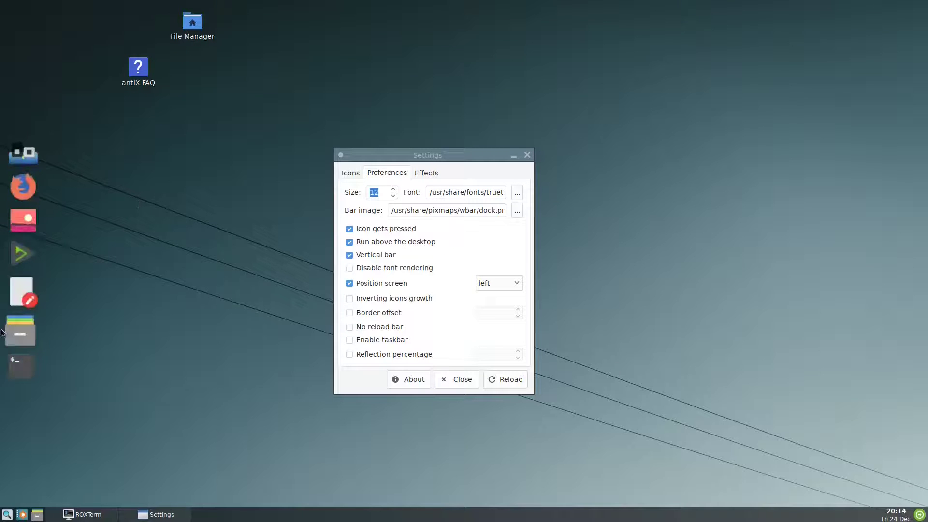
click(427, 173)
click(387, 173)
click(350, 173)
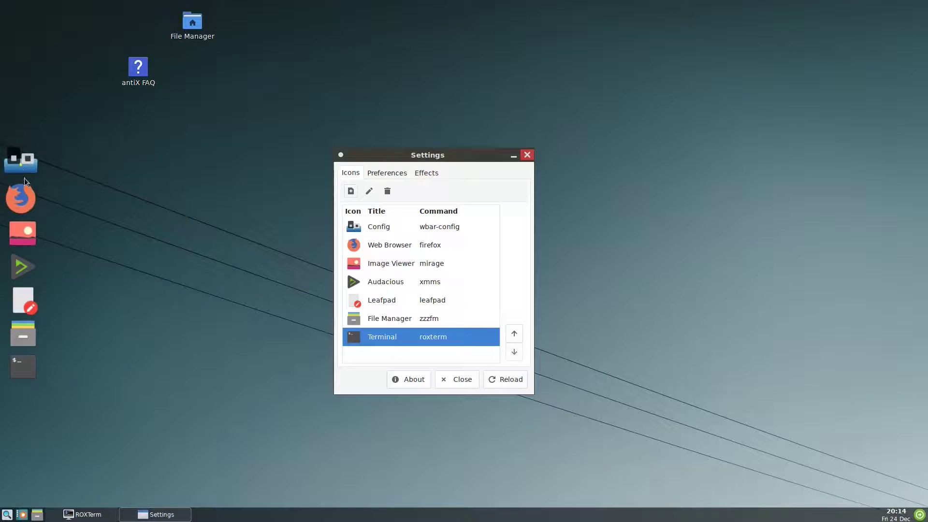
Step: Close the dock settings and install rofi in ROXTerm with sudo apt install rofi, confirming with y
click(454, 380)
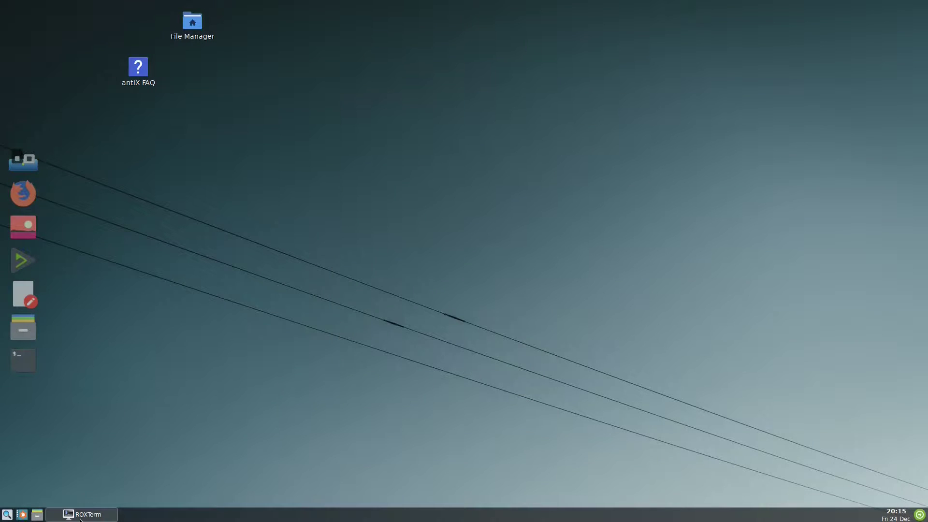
click(80, 515)
text(sudo a)
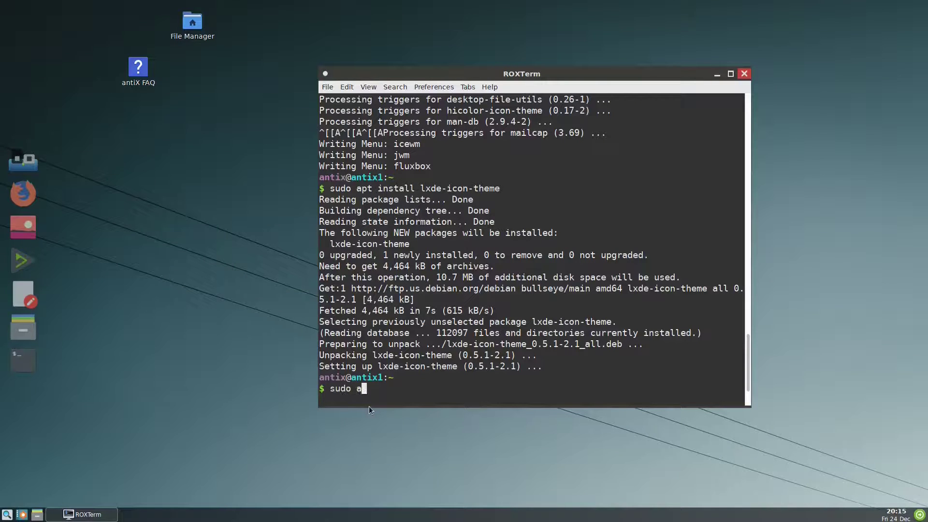
text(pt install rofi)
key(Return)
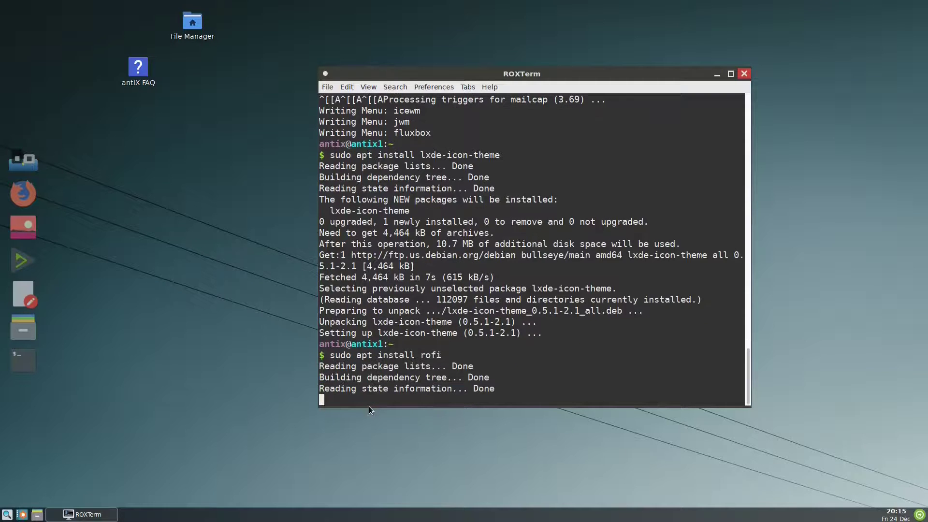
text(y)
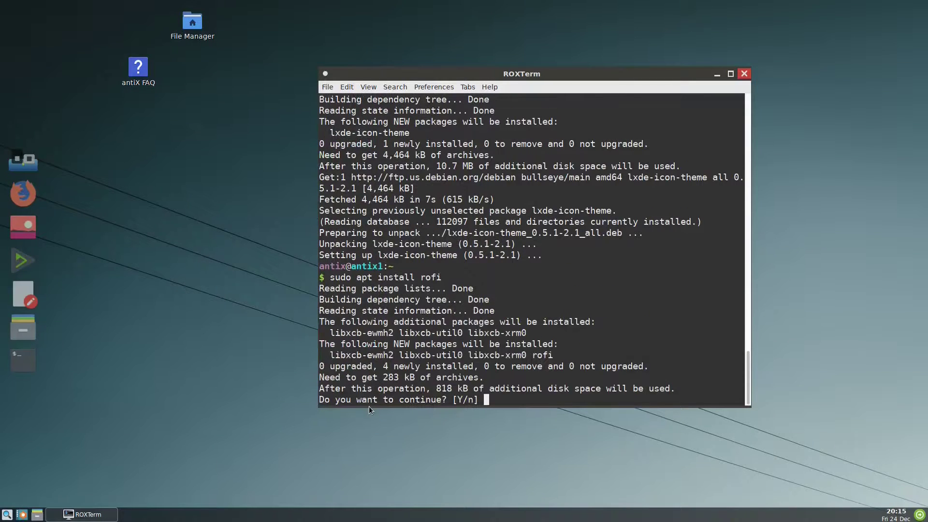
key(Return)
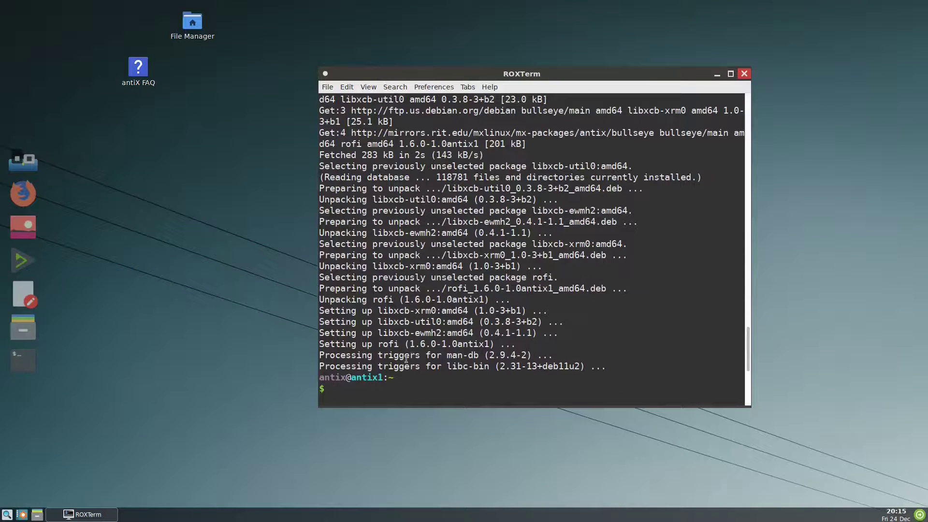
Step: Add a launcher titled 'Application launcher' with command 'rofi -show drun -show-icons'
click(717, 74)
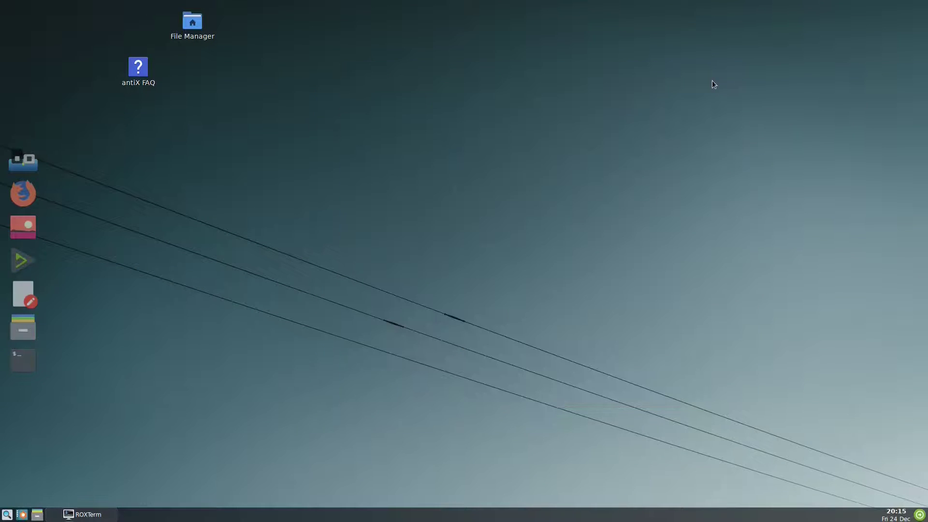
click(43, 172)
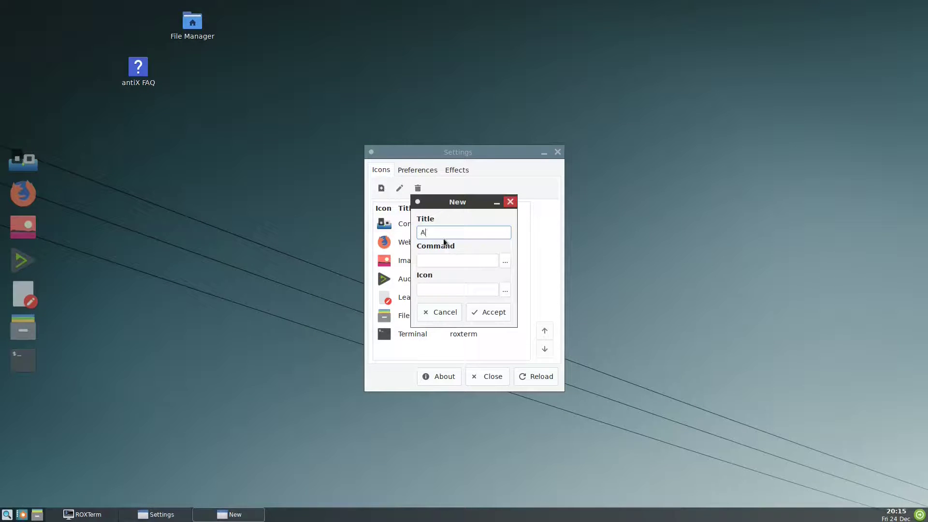
text(Application launcher)
click(433, 260)
text(rofi)
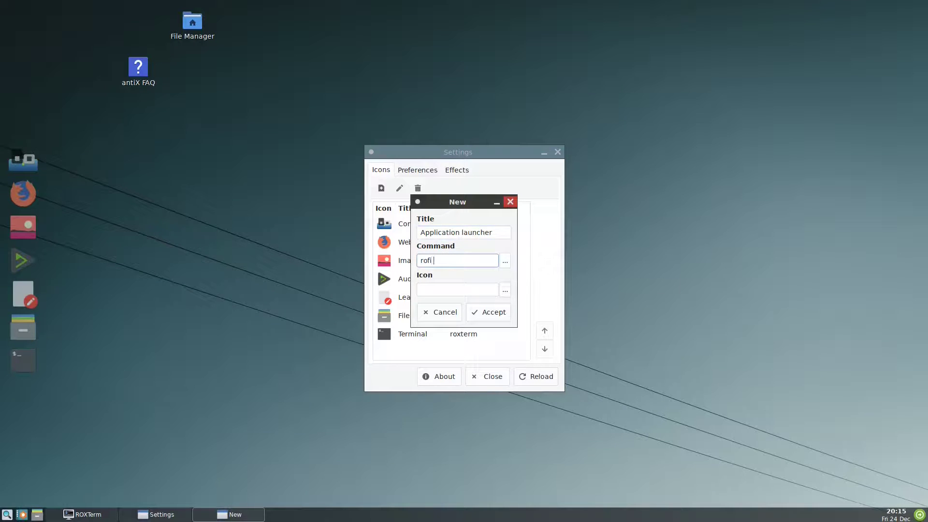
text( -show drun -shoe)
key(BackSpace)
text(w-icons)
click(437, 290)
Step: Give the new launcher the papirus-antix 48x48 app-launcher.png icon and save the entry
click(504, 289)
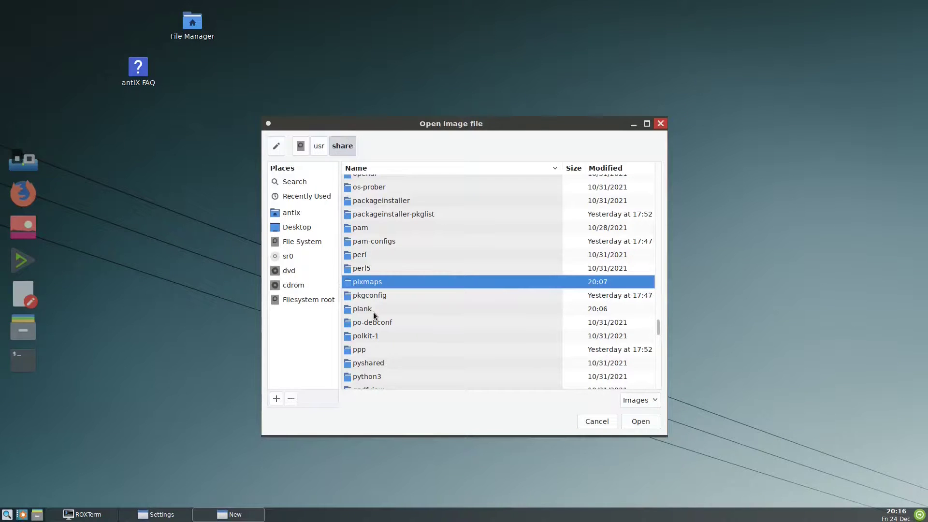
text(i)
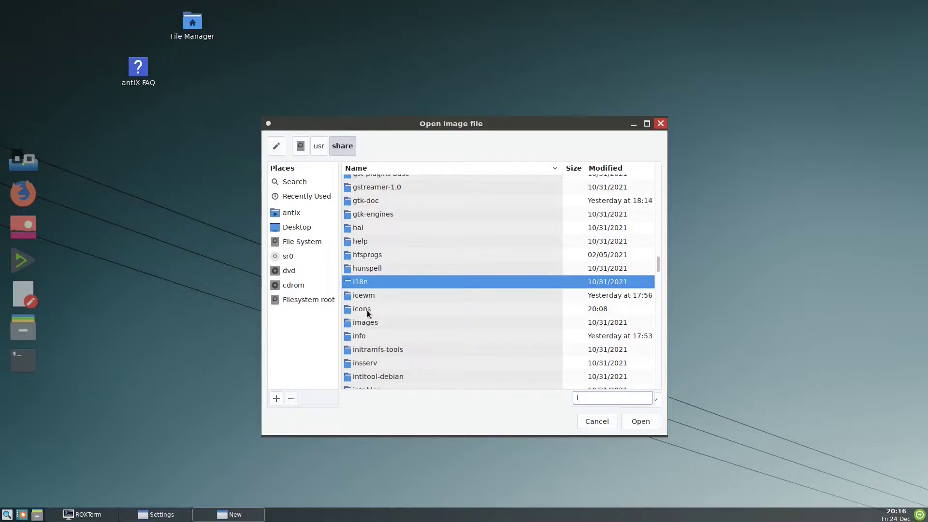
double_click(366, 312)
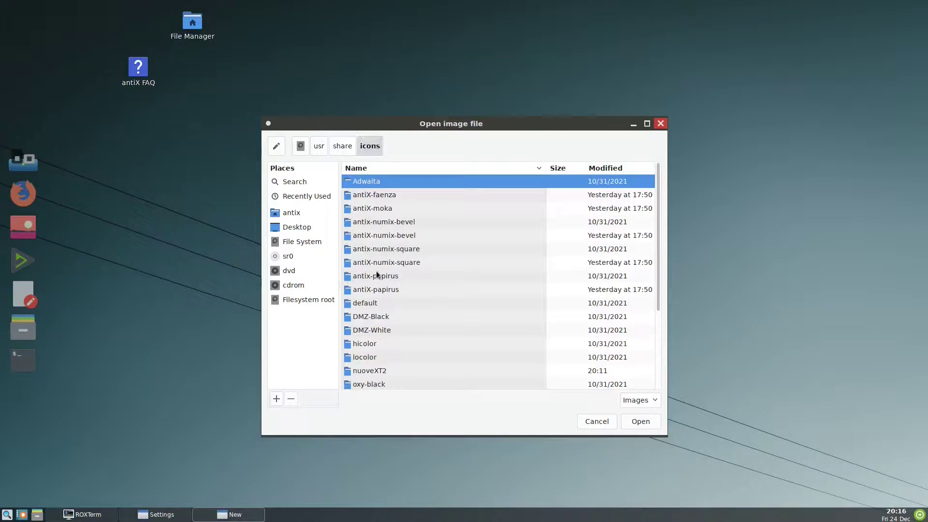
scroll(375, 330, down, 2)
double_click(375, 355)
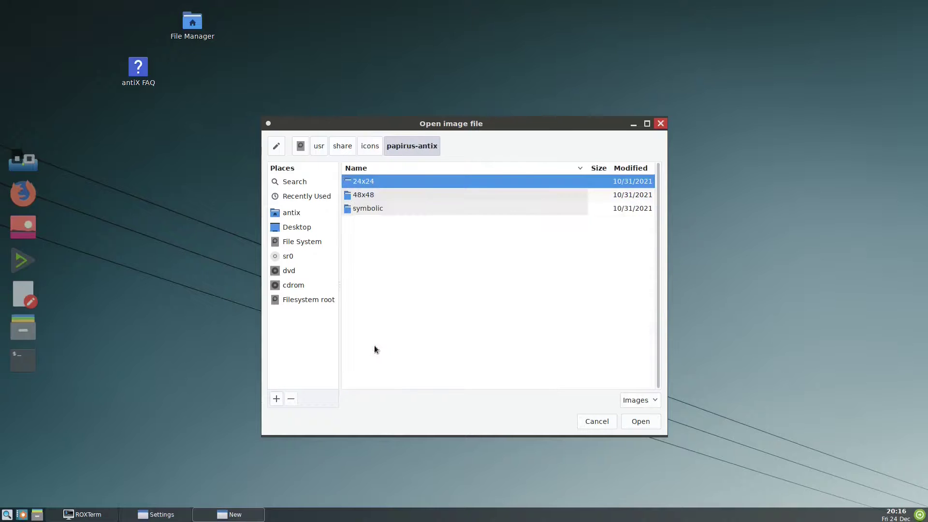
double_click(363, 195)
double_click(363, 195)
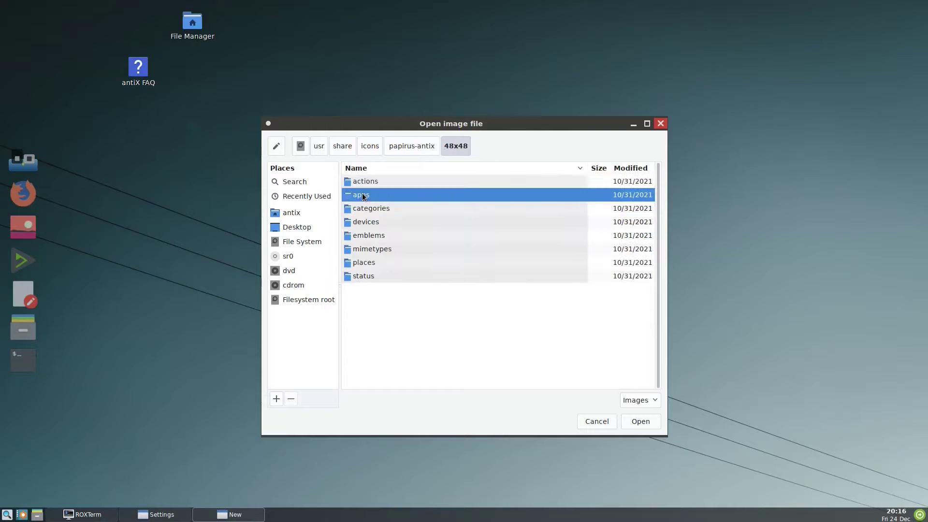
text(a)
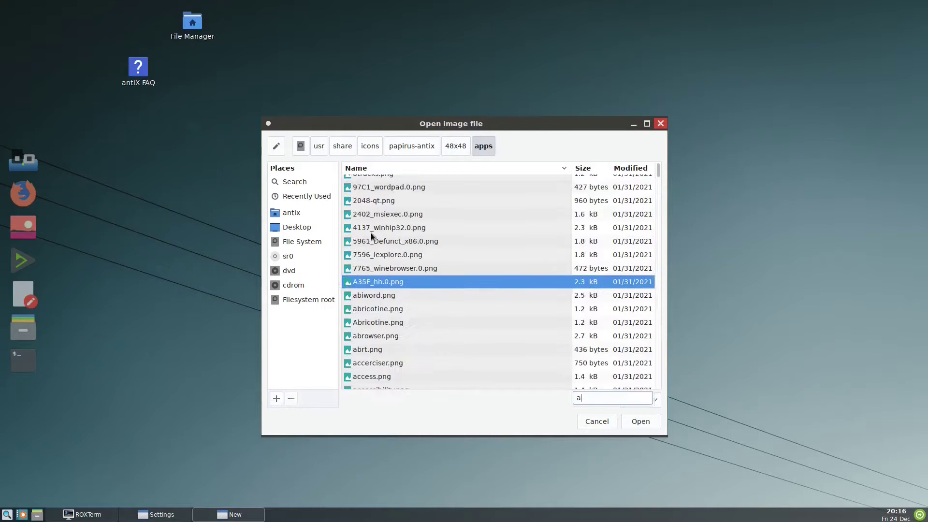
text(pp)
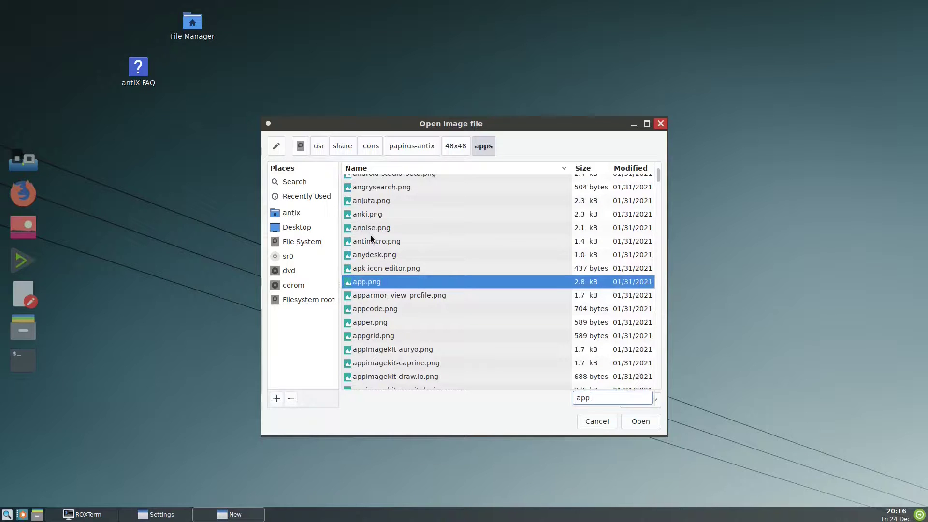
key(Down)
key(Down)
key(Down)
key(Down)
key(Down)
key(Down)
key(Down)
key(Down)
key(Down)
key(Down)
key(Down)
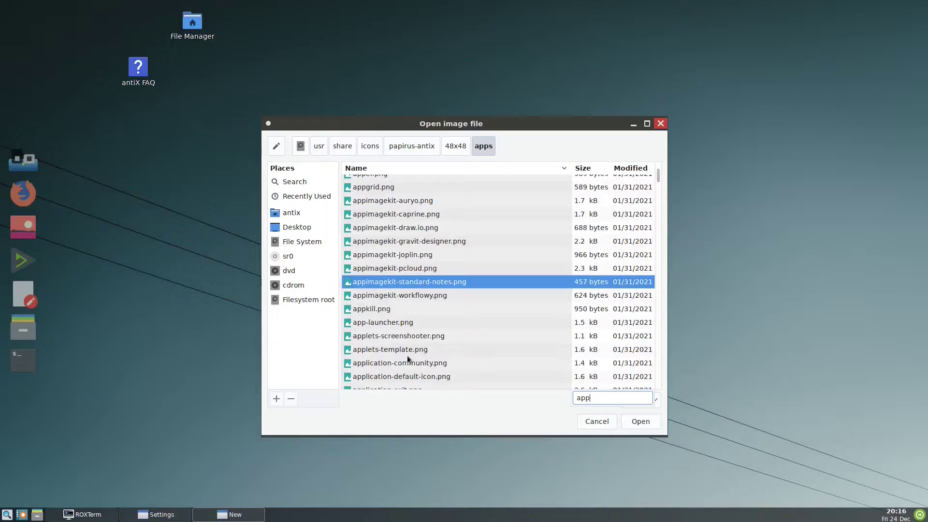
click(381, 323)
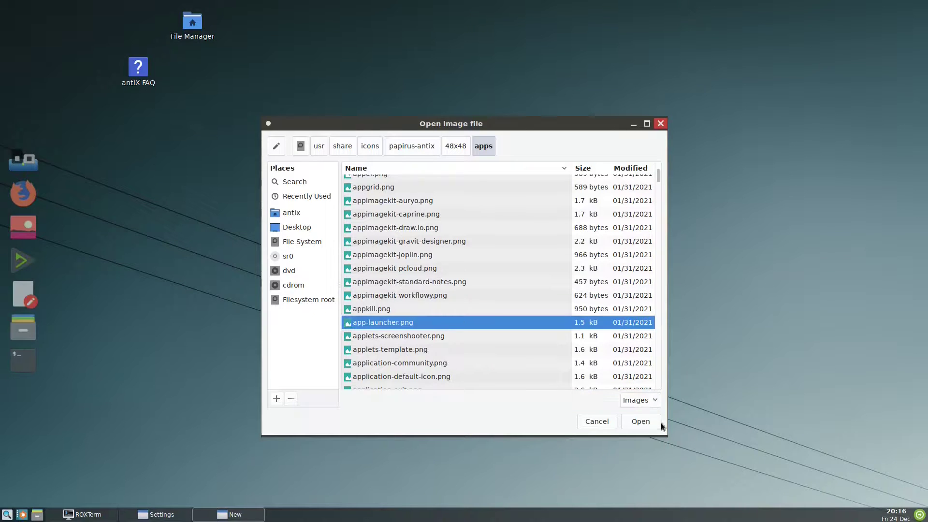
click(646, 421)
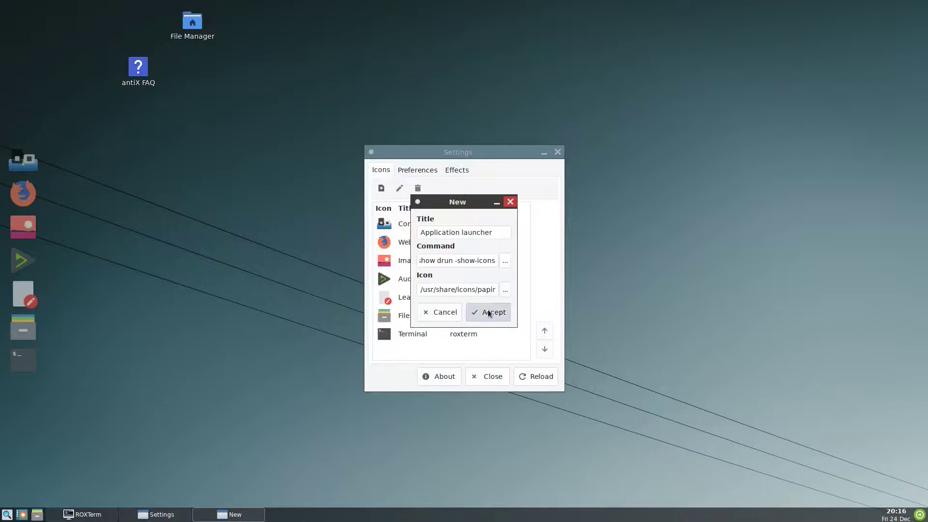
click(488, 312)
Step: Move Application launcher to the top of the list, reload the dock and close settings
scroll(528, 330, down, 1)
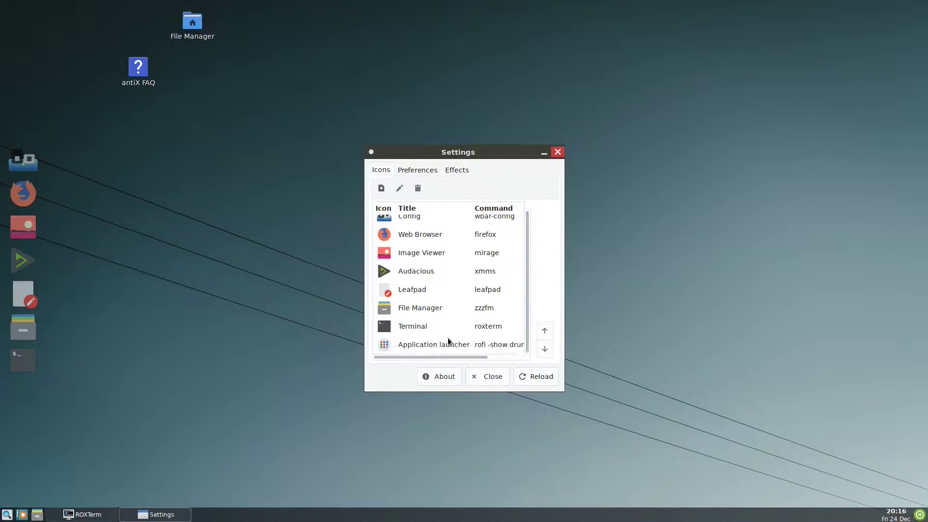
click(412, 345)
double_click(544, 330)
double_click(544, 330)
double_click(545, 331)
click(545, 330)
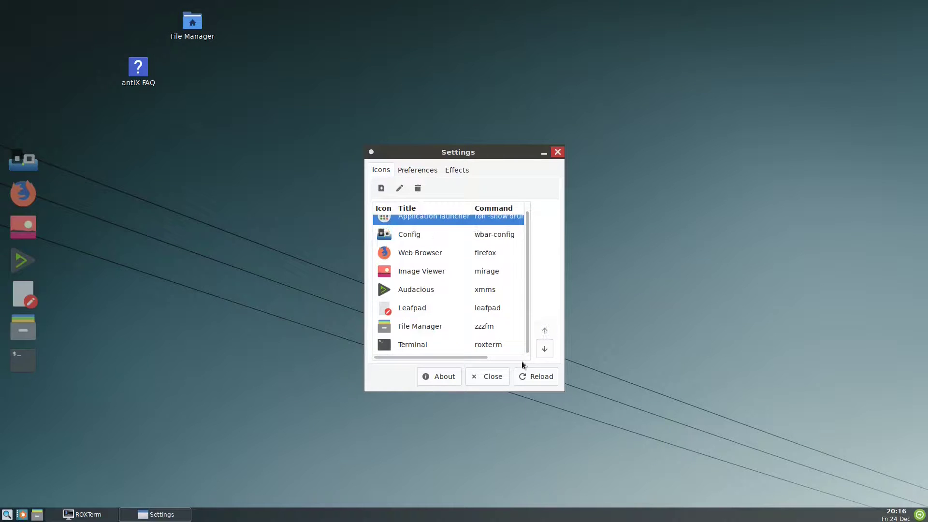
click(531, 380)
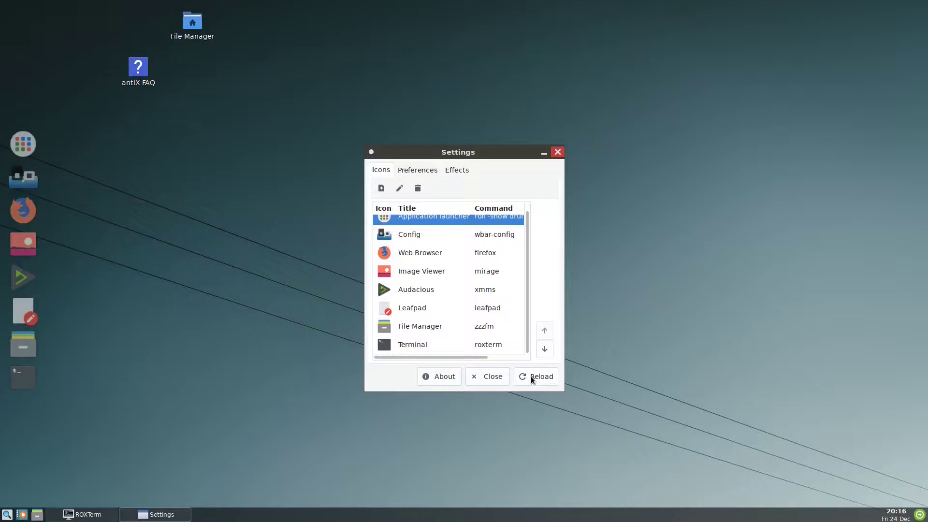
click(491, 377)
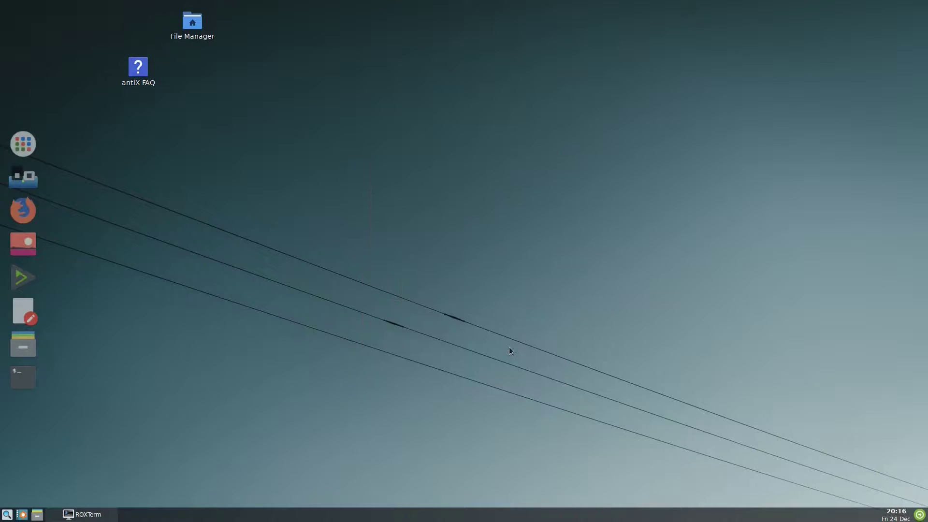
Step: Launch XMMS from rofi by filtering 'xmm', close it, then restore ROXTerm
click(24, 145)
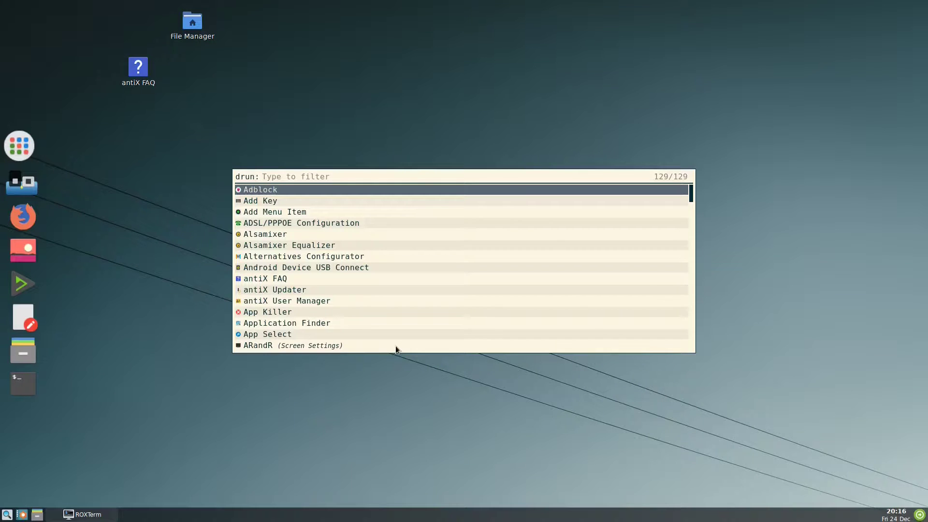
text(xmm)
key(Return)
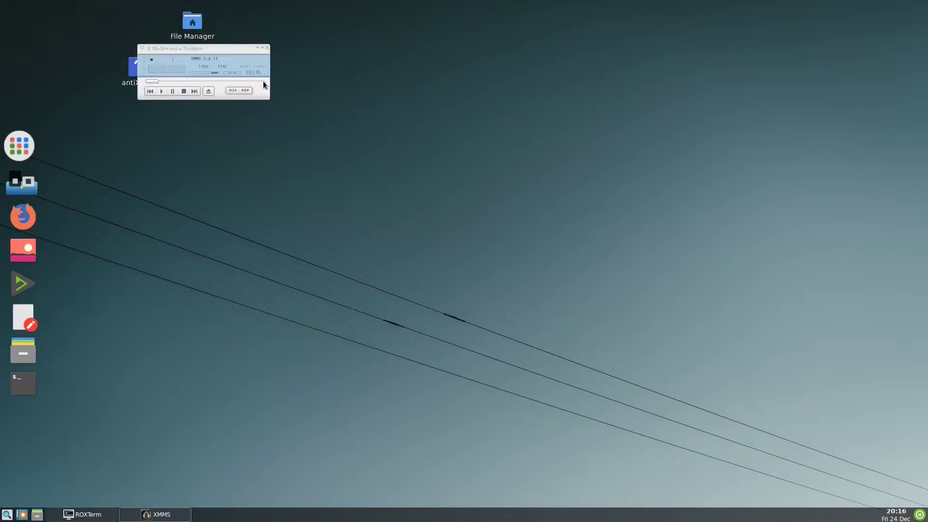
drag(268, 47, 266, 46)
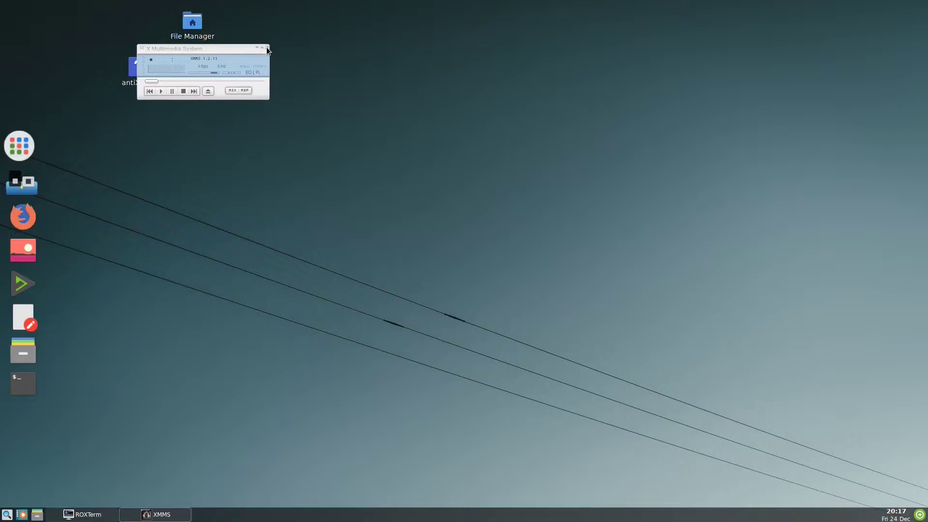
click(267, 47)
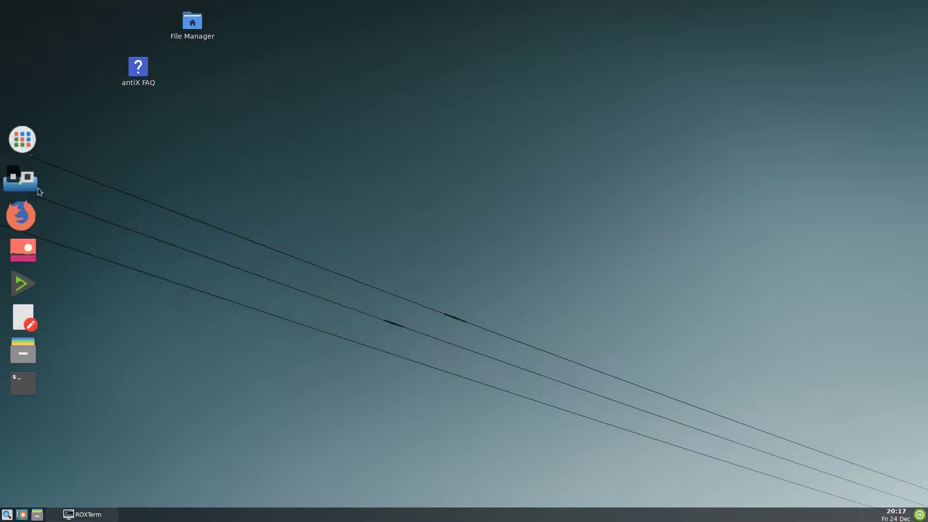
click(27, 145)
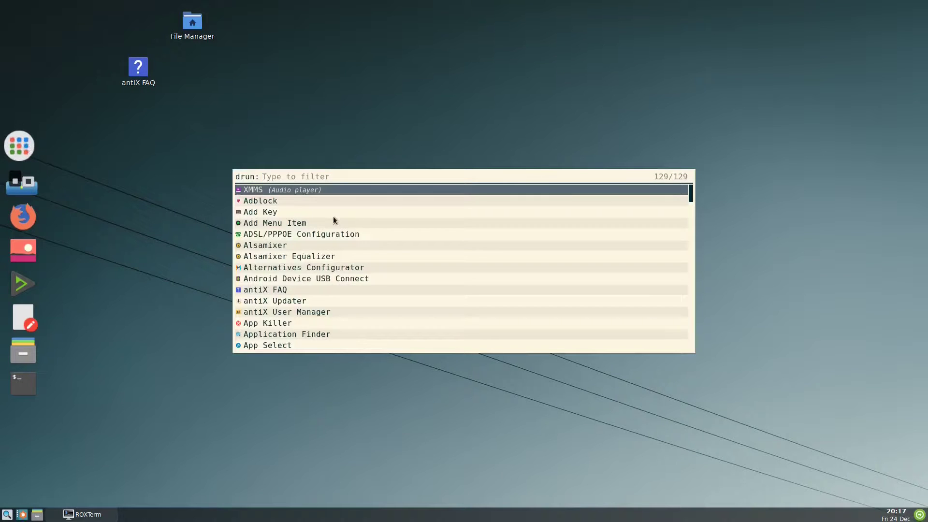
click(83, 516)
click(83, 516)
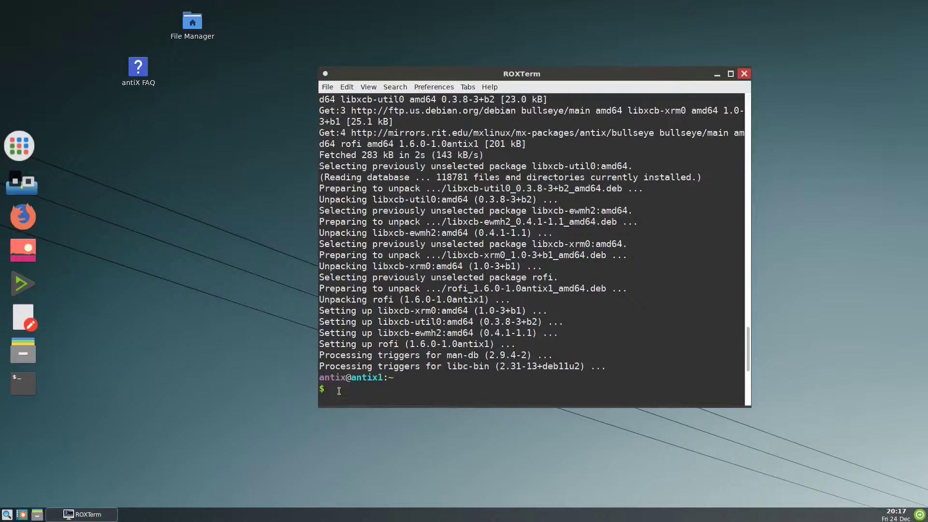
Step: Run rofi-theme-selector in ROXTerm using tab completion
text(rofi)
key(Tab)
key(Tab)
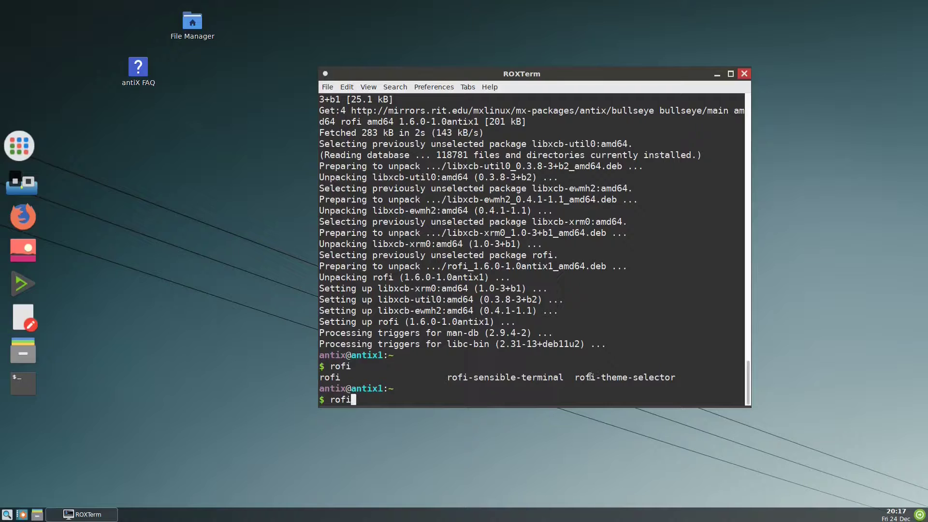
text(-th)
key(Tab)
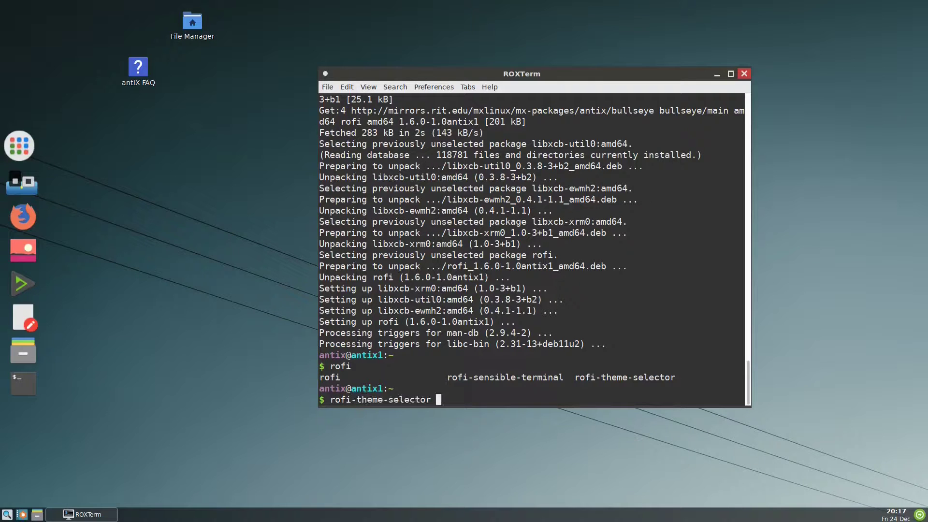
key(Return)
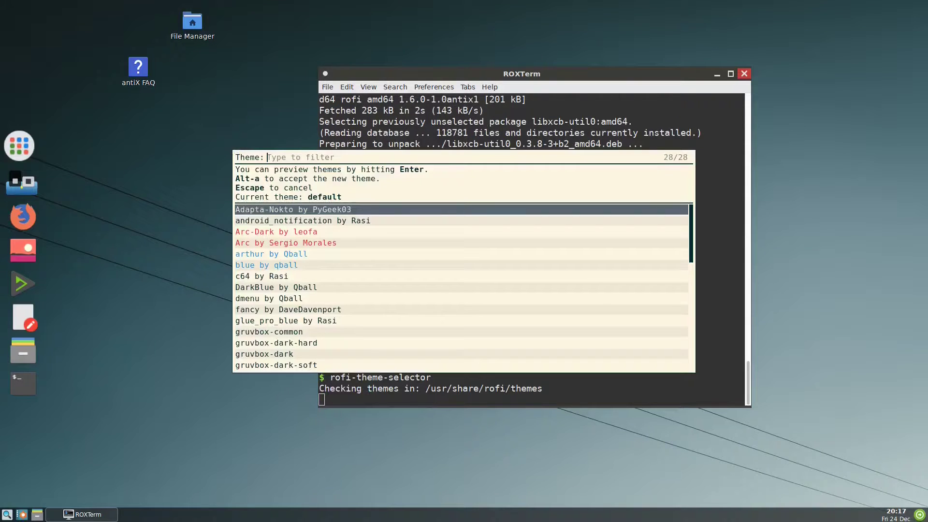
Step: Preview the Monokai by milouse theme, cancel without applying, and reopen the application launcher
key(Down)
key(Down)
key(Down)
key(Down)
key(Down)
key(Down)
key(Down)
key(Down)
key(Down)
key(Down)
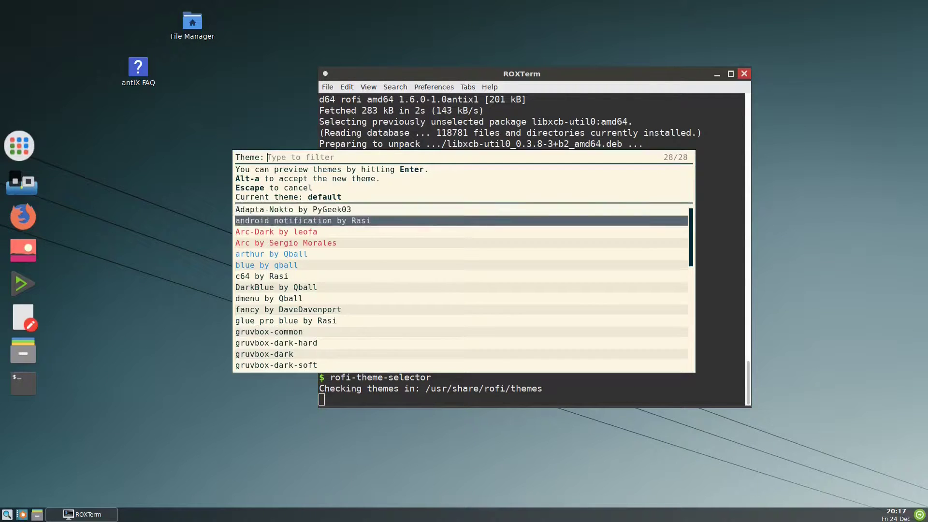
key(Down)
key(Down)
key(Down)
key(Down)
key(Down)
key(Down)
key(Down)
key(Down)
key(Down)
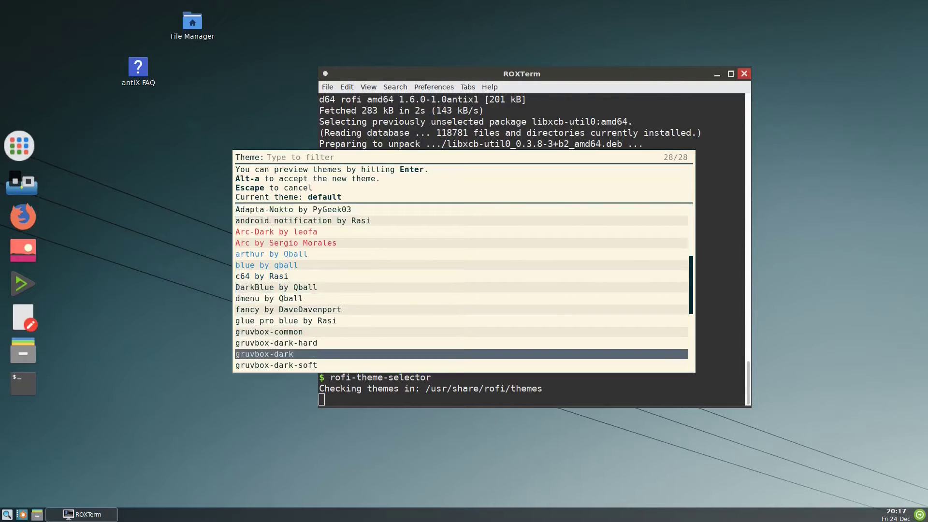
key(Down)
key(Down)
key(Down)
key(Down)
key(Up)
key(Up)
key(Up)
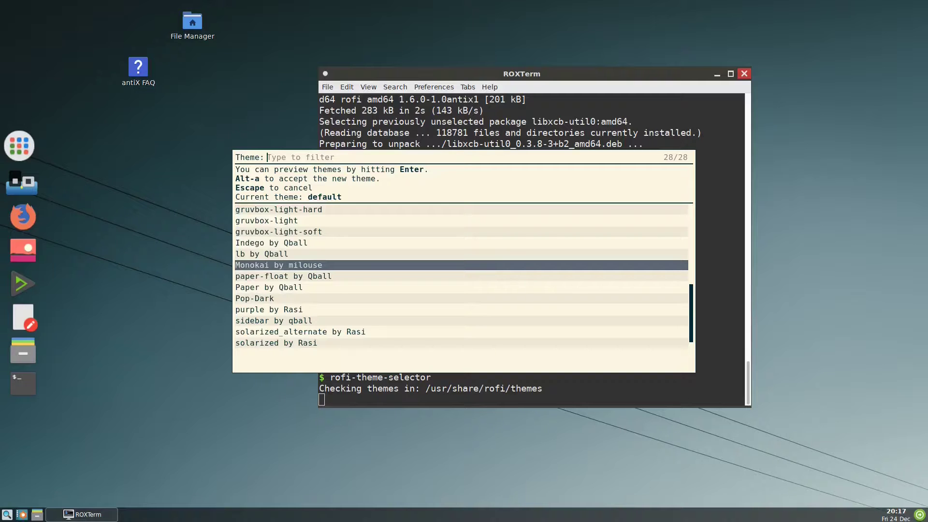
key(Down)
key(Up)
key(Escape)
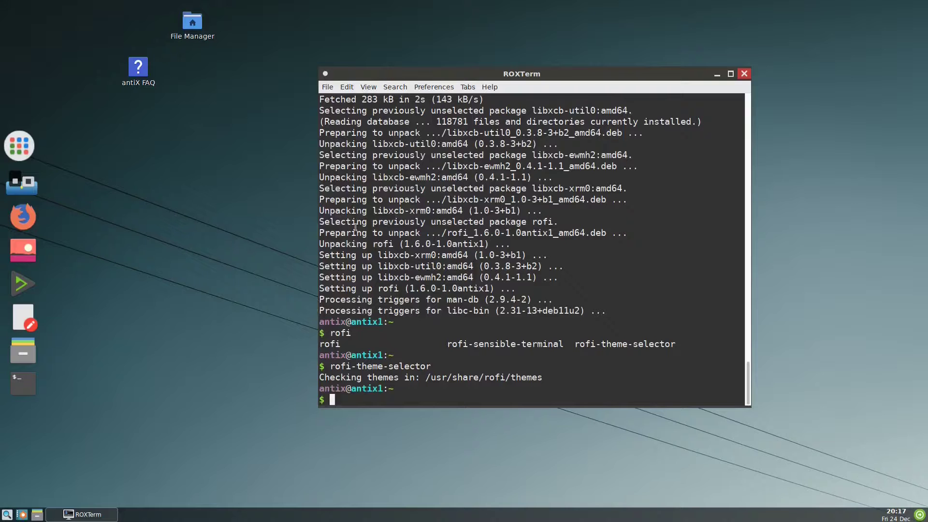
click(27, 147)
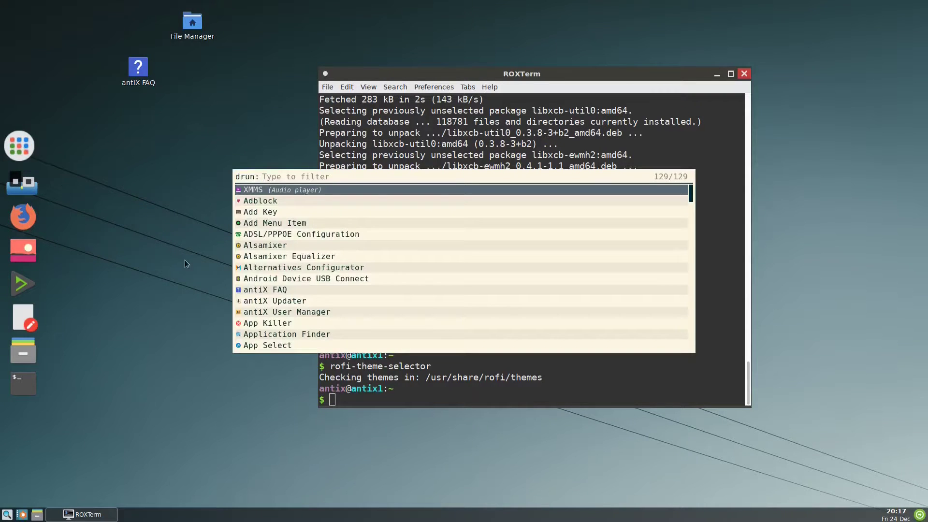
Step: Dismiss the launcher and rerun rofi-theme-selector from the command history
click(353, 401)
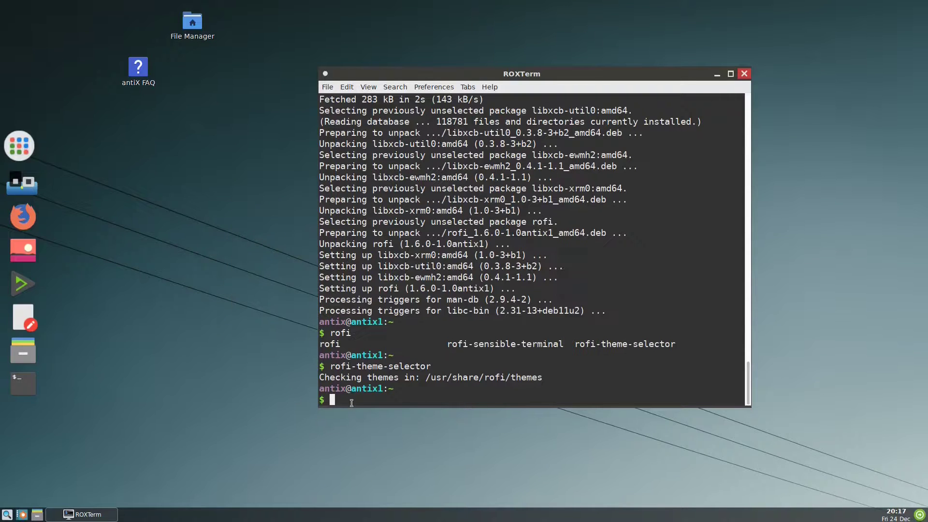
key(Up)
key(Return)
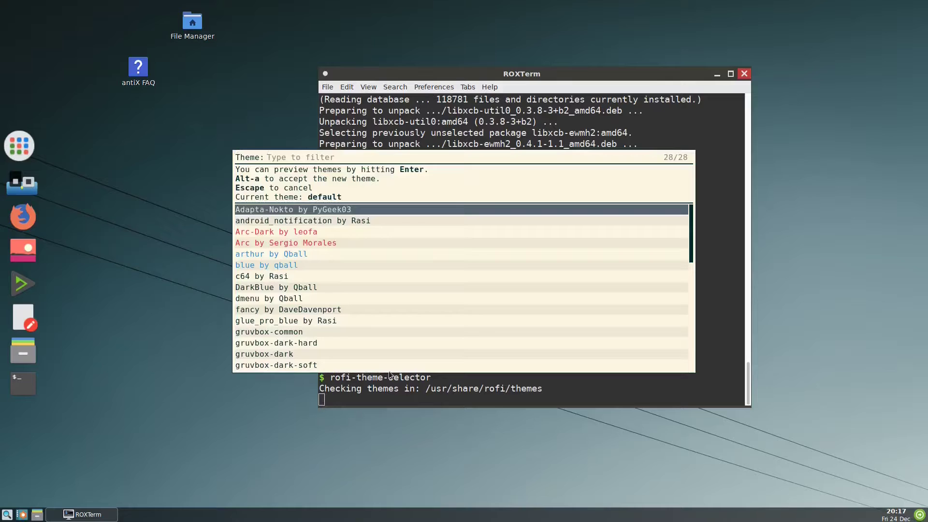
Step: Preview the 'Monokai by milouse' theme, apply it, and exit the theme selector
key(Down)
key(Down)
key(Down)
key(Down)
key(Down)
key(Down)
key(Down)
key(Down)
key(Down)
key(Down)
key(Down)
key(Down)
key(Down)
key(Down)
key(Down)
key(Down)
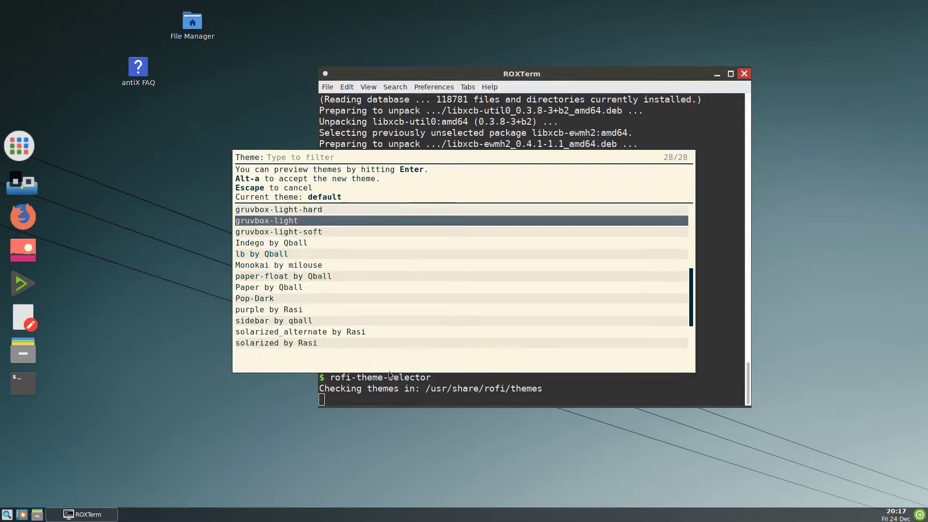
key(Down)
key(Down)
key(Down)
key(Down)
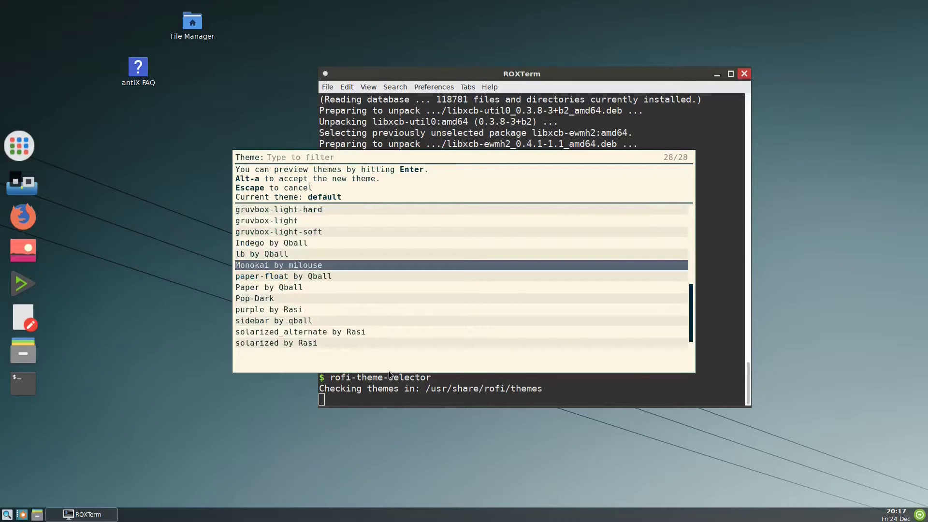
key(Return)
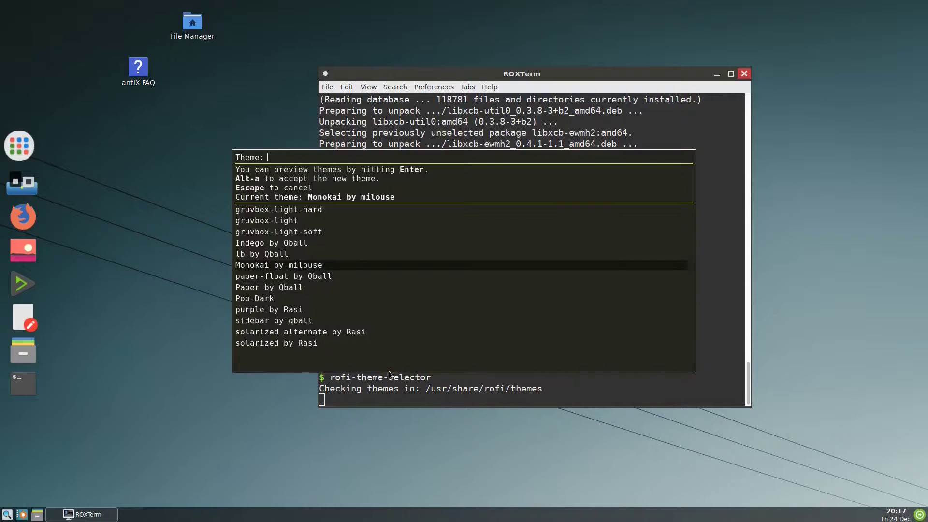
key(Down)
key(Down)
key(Up)
key(Up)
text(a)
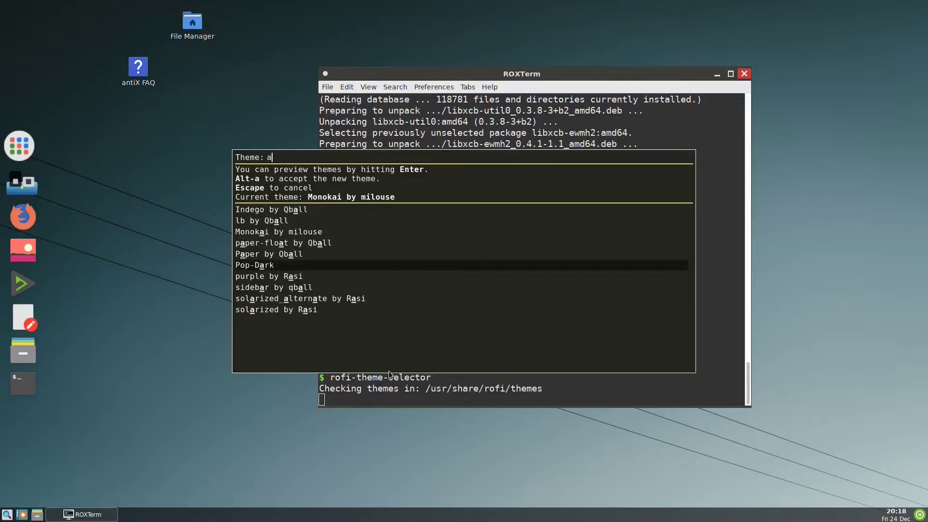
key(BackSpace)
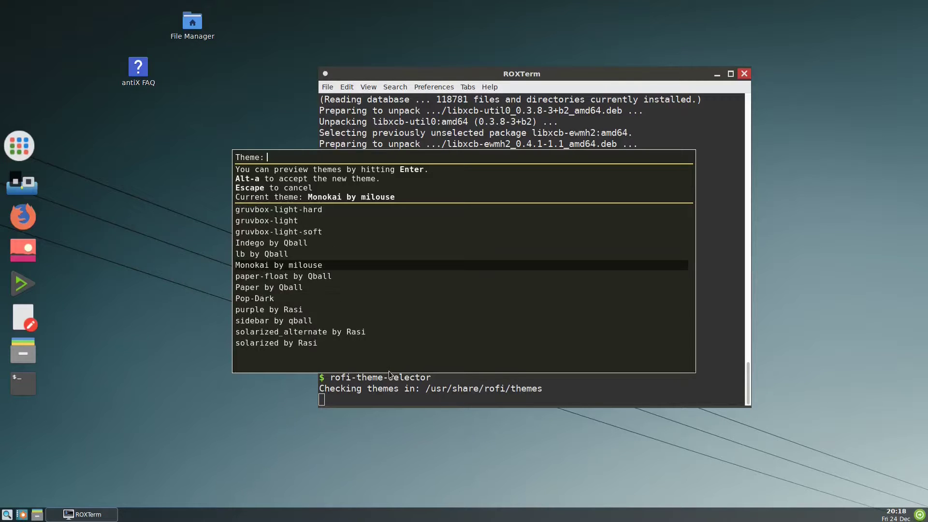
key(Escape)
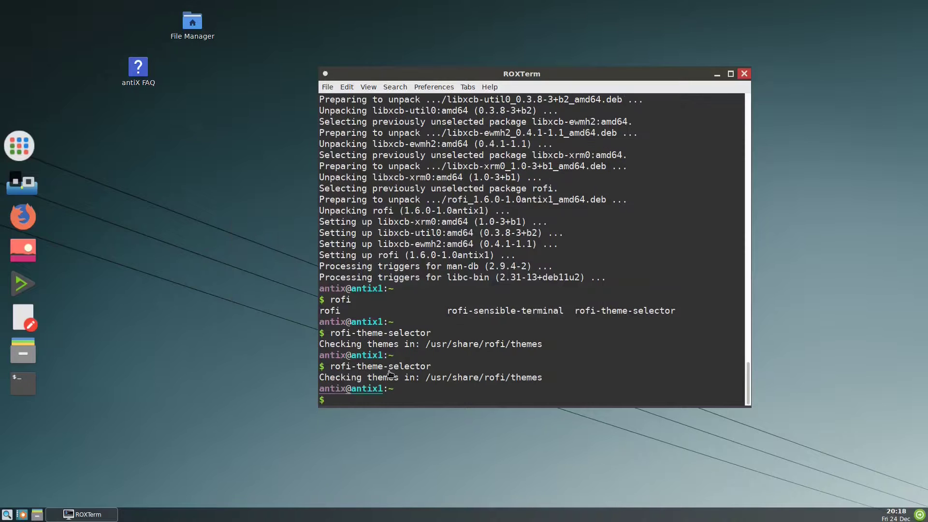
Step: Close ROXTerm and test the Monokai-themed rofi launcher with an 'xmms' search, then close it
click(27, 136)
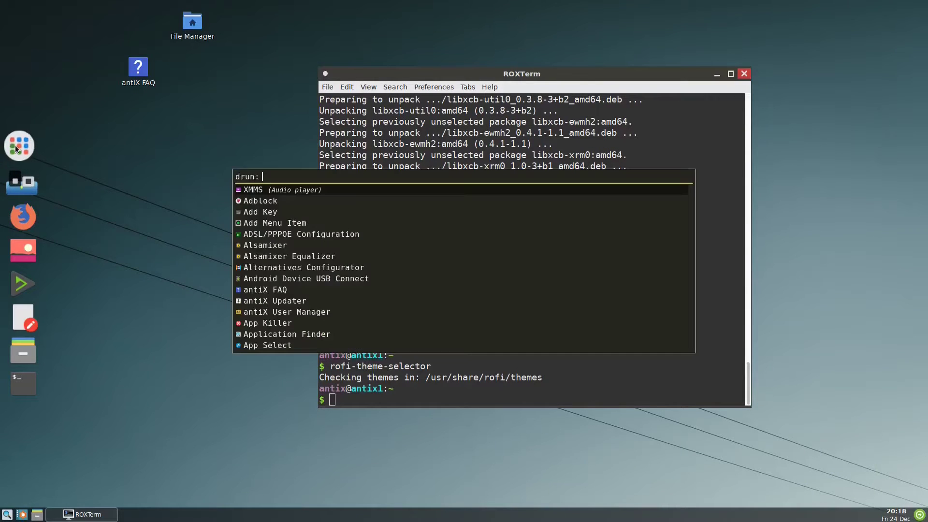
click(744, 75)
click(744, 75)
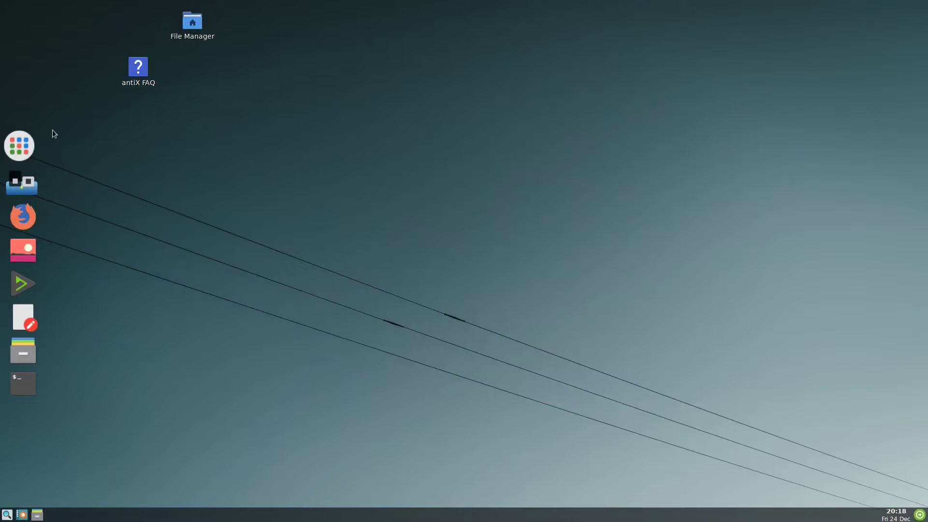
click(30, 147)
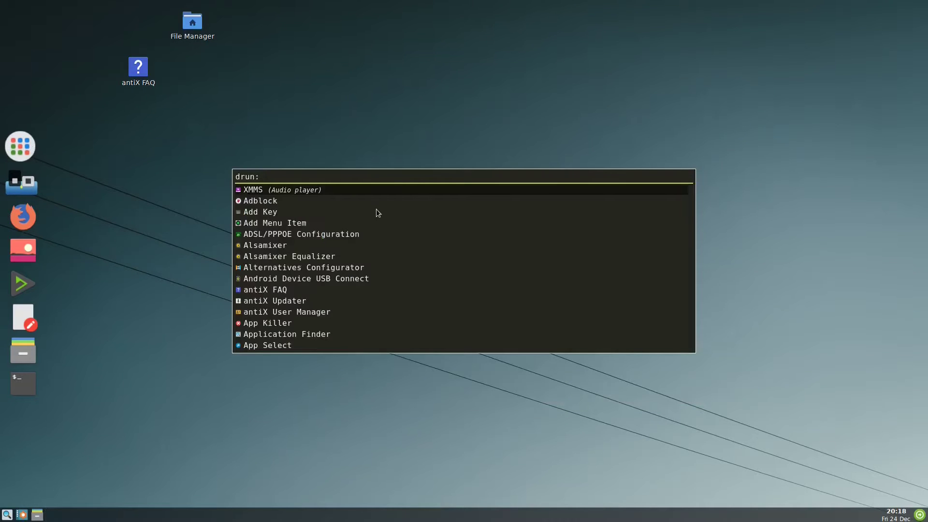
text(xmms)
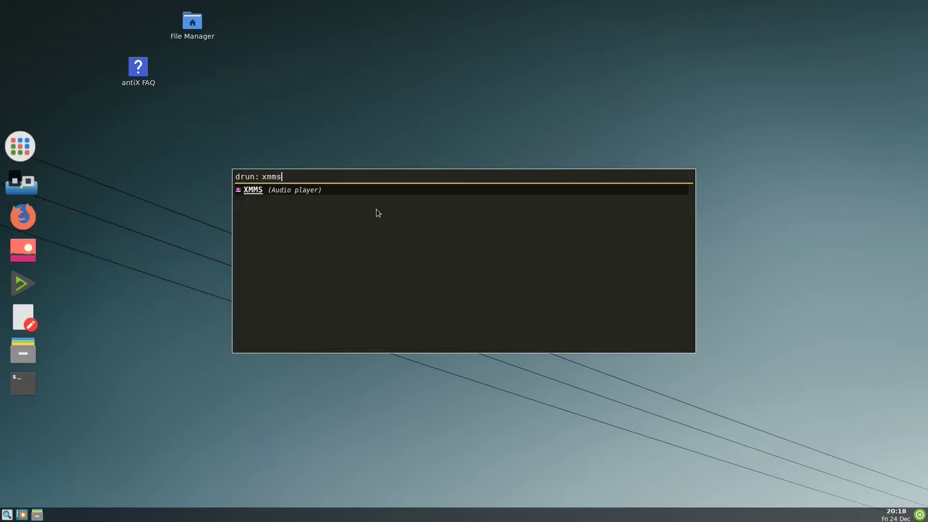
key(BackSpace)
key(BackSpace)
key(BackSpace)
key(BackSpace)
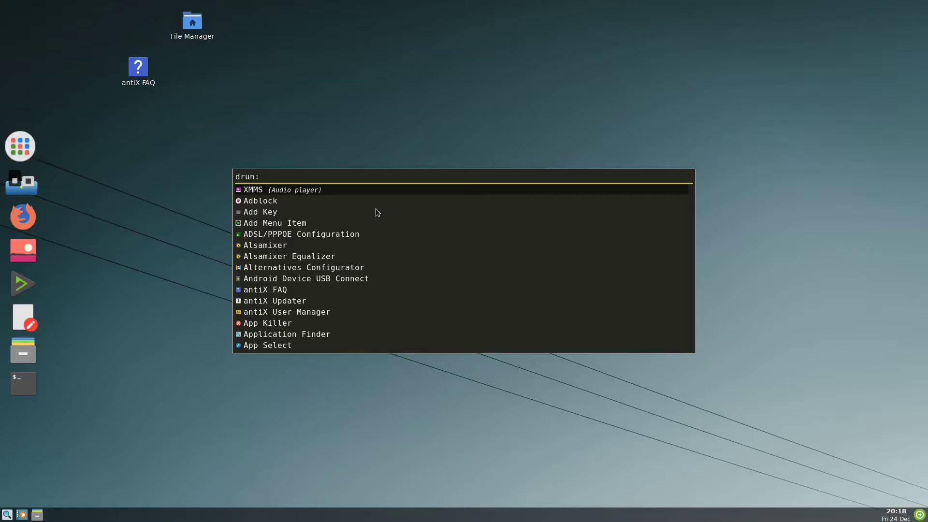
click(329, 377)
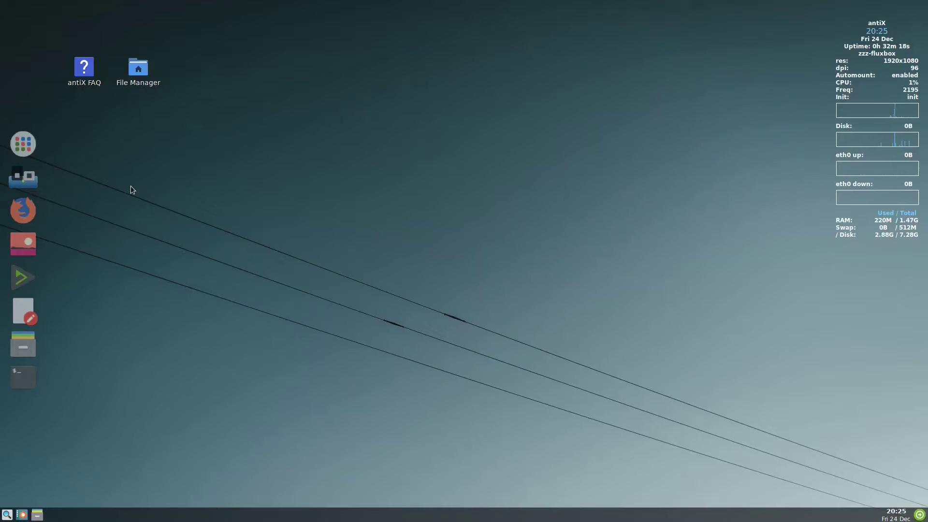
Step: Open the fluxbox startup file in Geany from the antiX Control Centre
right_click(451, 198)
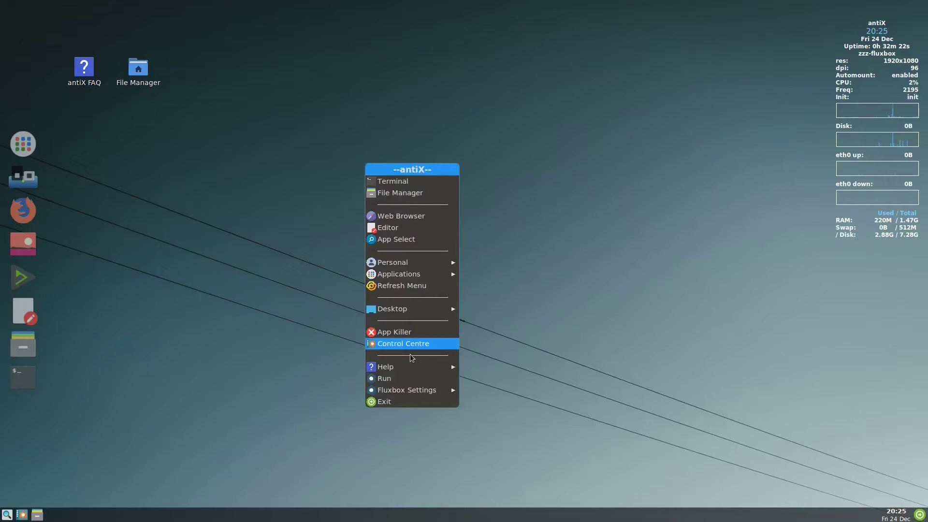
click(412, 342)
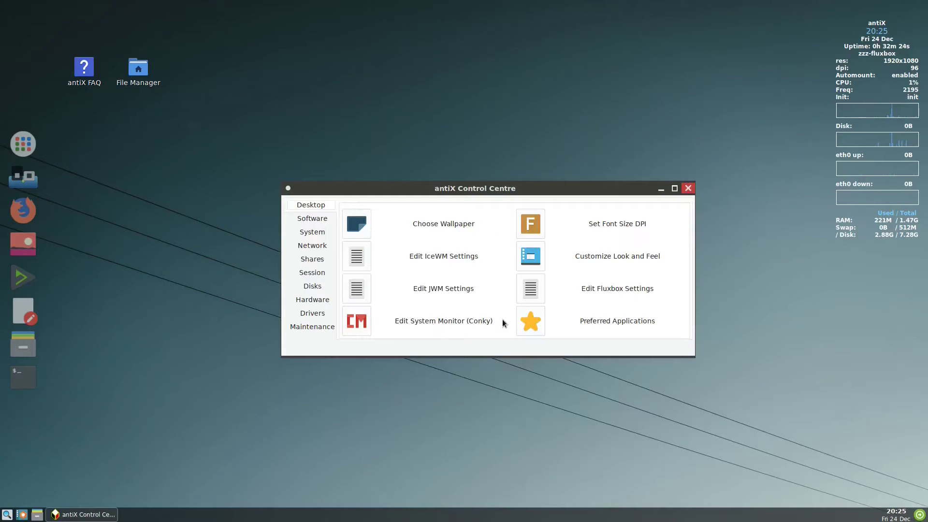
click(531, 293)
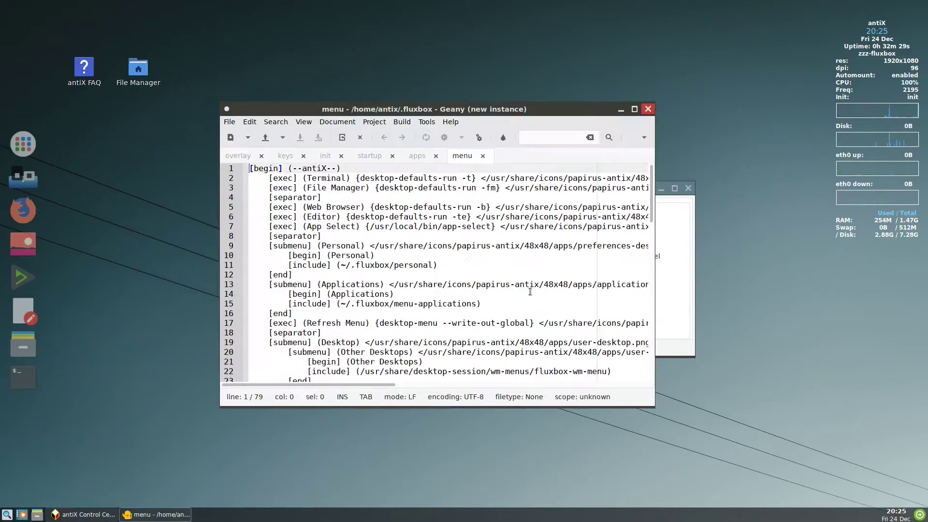
click(369, 155)
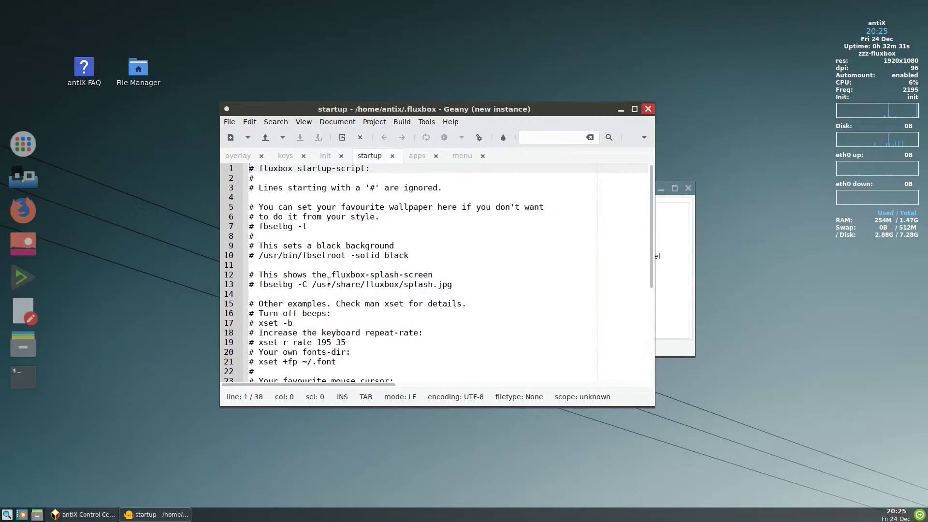
Step: Append '&' to the tint2 line, add a 'wbar' line, save, and close Geany and Control Centre
scroll(322, 295, down, 5)
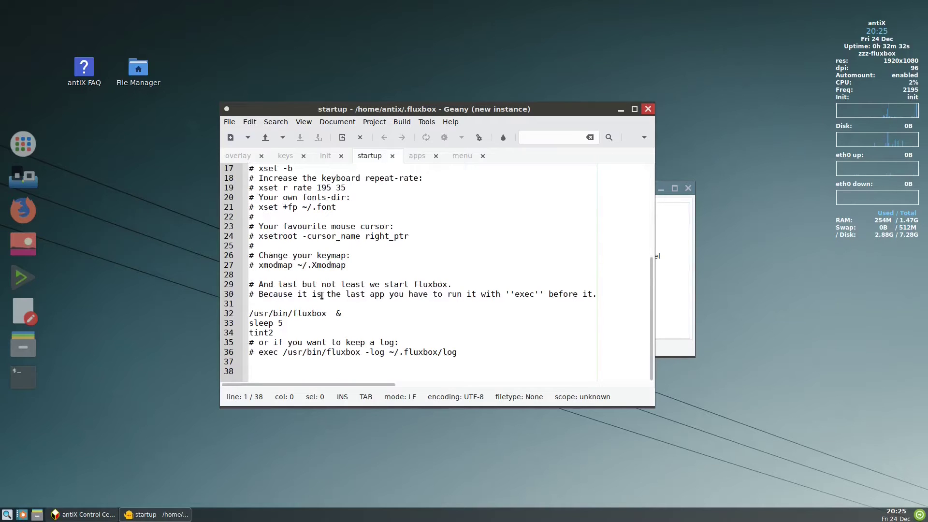
click(288, 333)
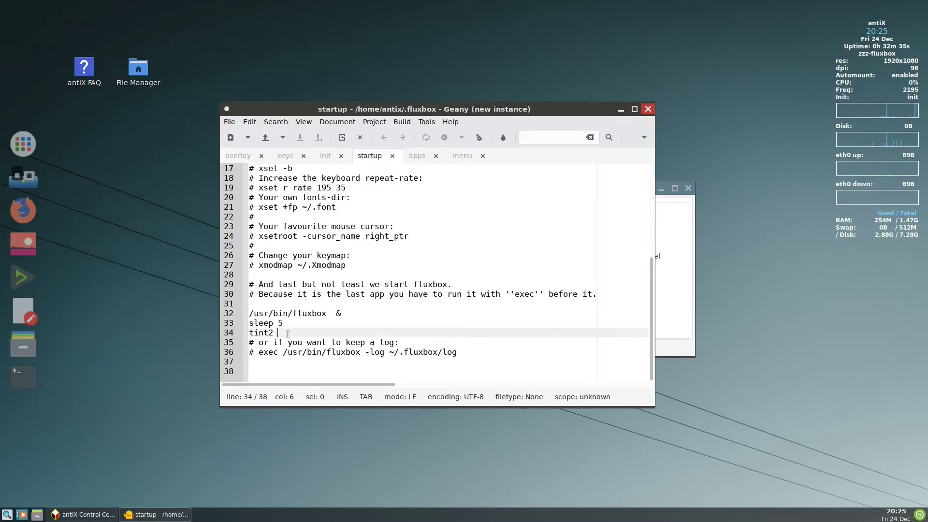
text(&)
key(Return)
text(wbar)
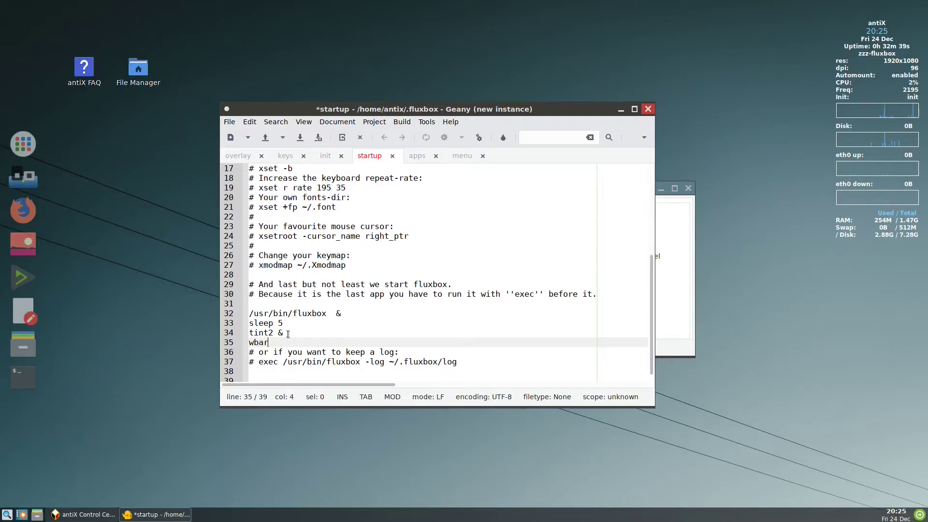
click(300, 138)
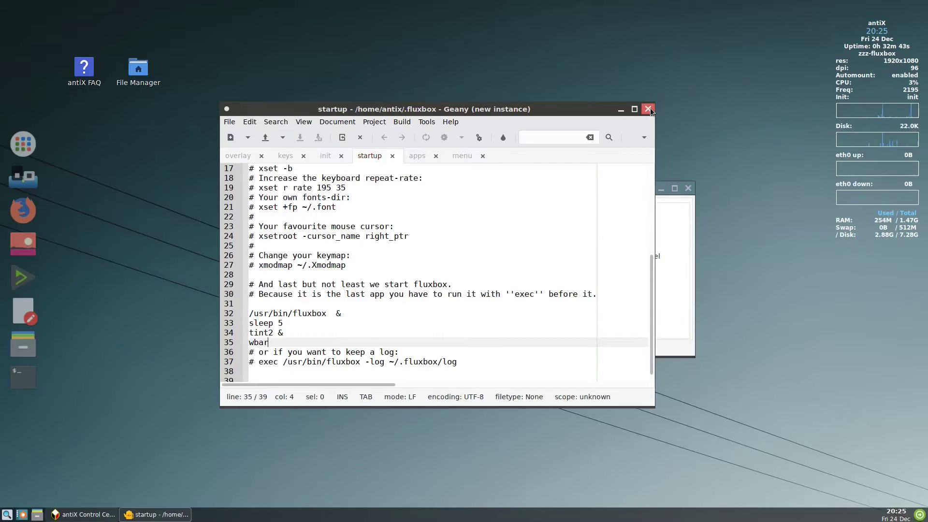
click(648, 109)
click(687, 188)
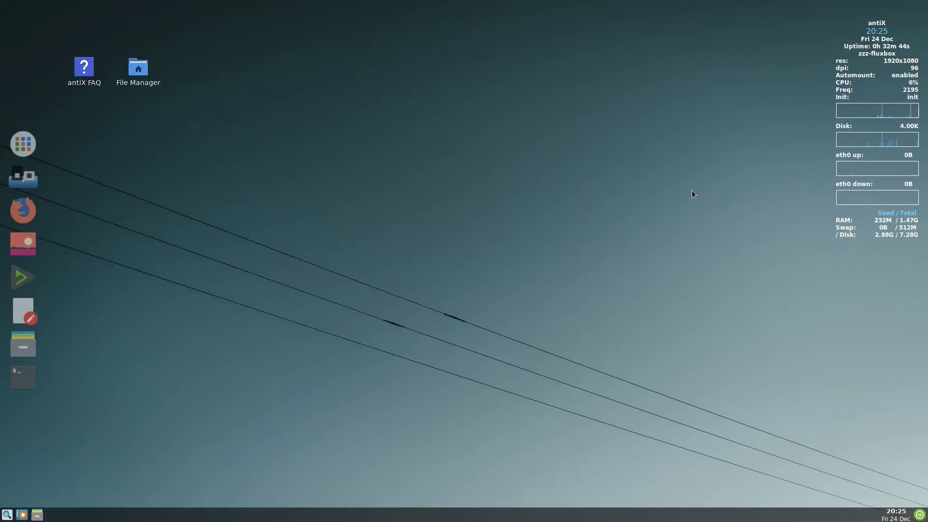
Step: Log out of the fluxbox session from the desktop menu's Exit options
right_click(372, 188)
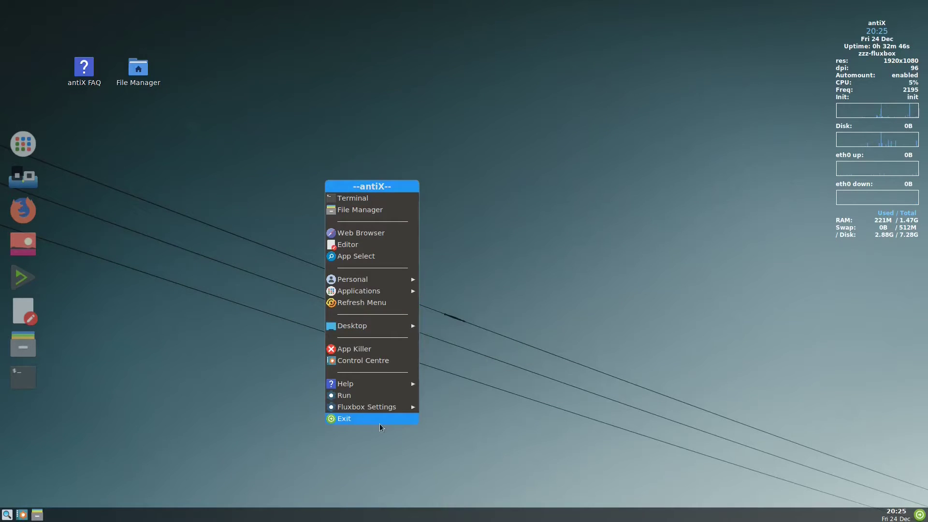
click(378, 423)
click(505, 229)
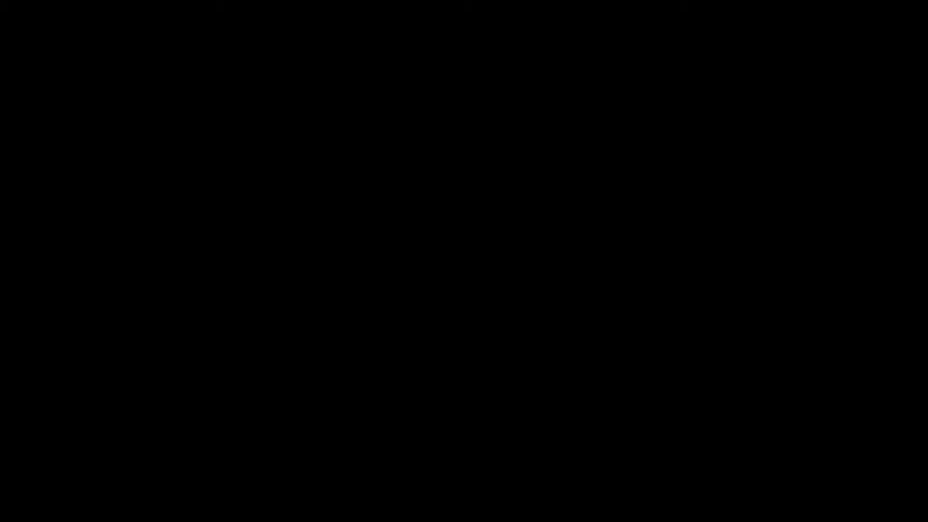
Step: Log back in with the account's username and password, choosing the zzz-fluxbox session
text(antix)
key(Return)
key(F1)
text(antix)
key(Return)
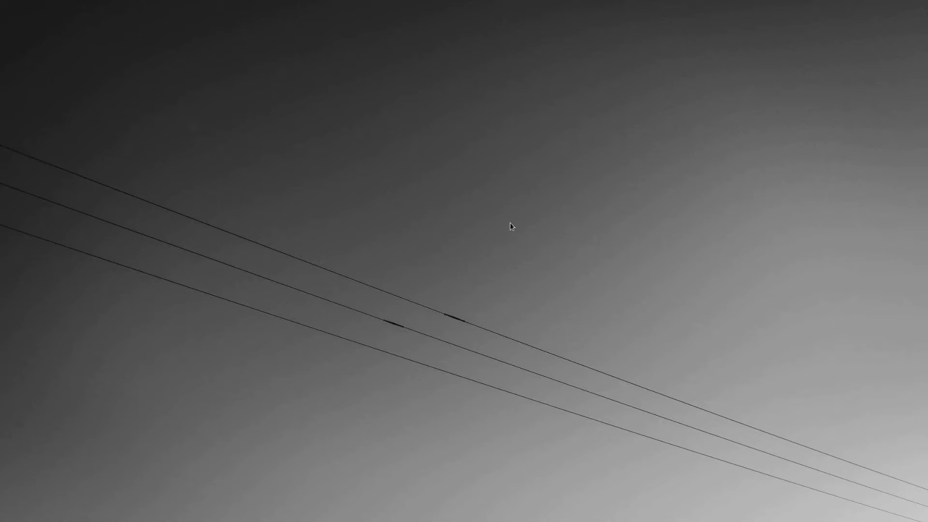